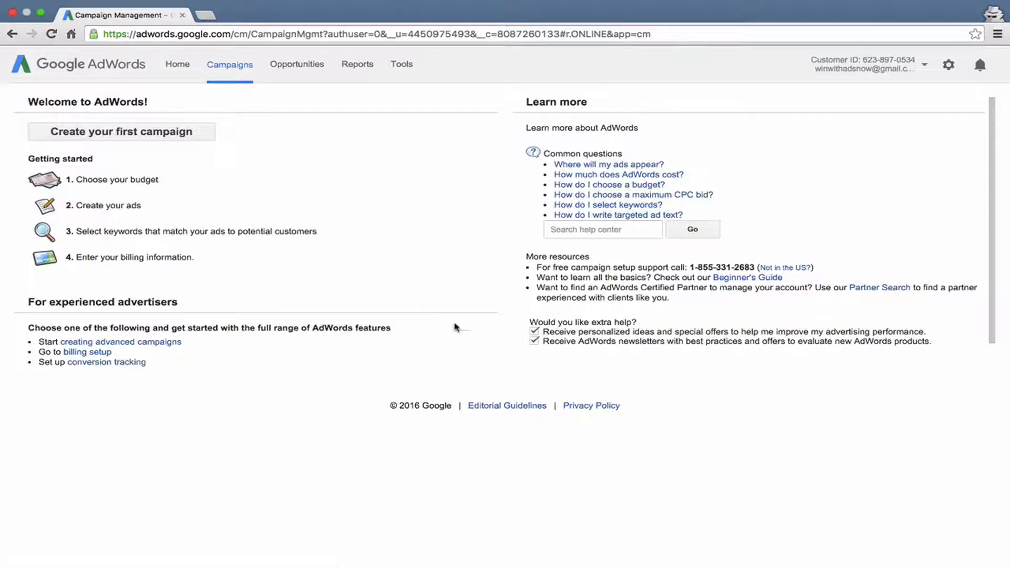
Open the Keyword Planner tool.
{"action": "left_click", "coordinate": [410, 67]}
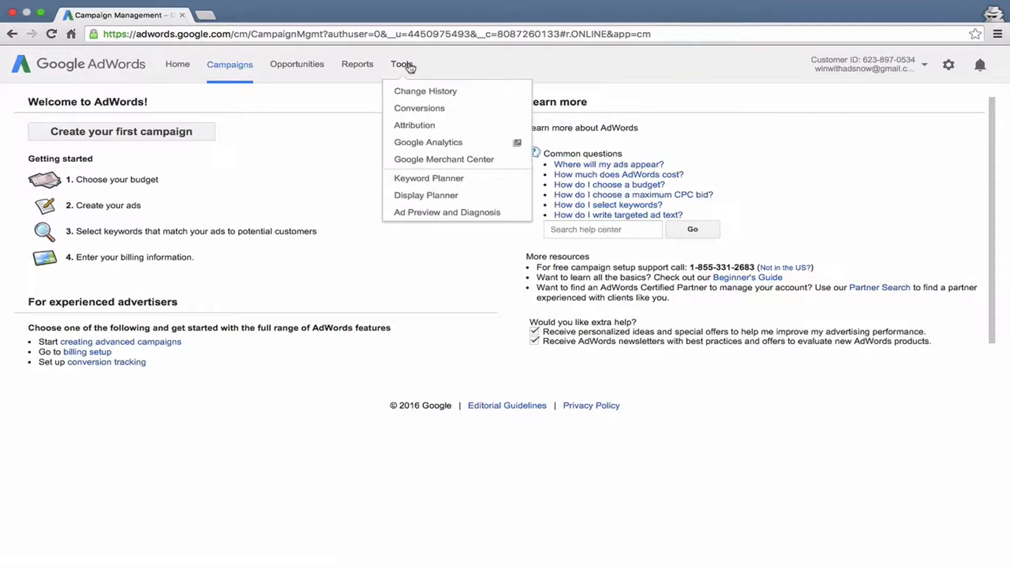
{"action": "left_click", "coordinate": [431, 179]}
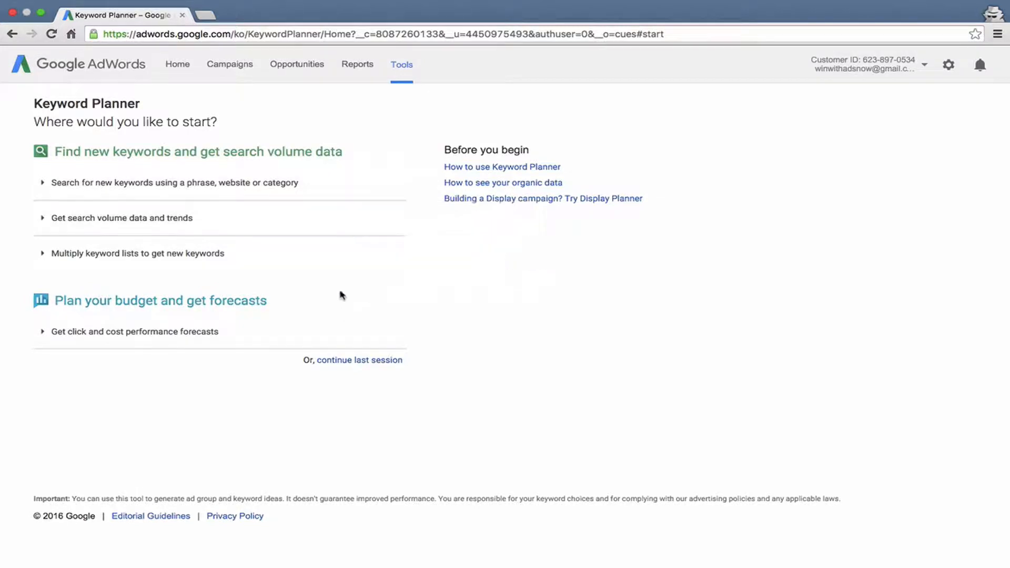
Examine the keyword list and targeting fields for multiplying keyword lists, and collapse that section.
{"action": "left_click", "coordinate": [338, 258]}
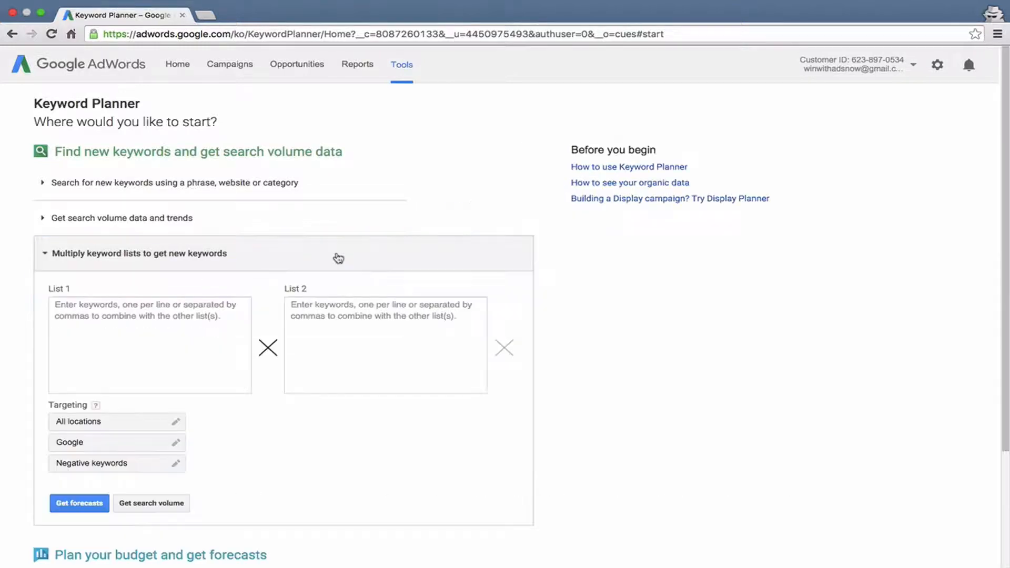
{"action": "left_click", "coordinate": [105, 329]}
{"action": "left_click", "coordinate": [374, 321]}
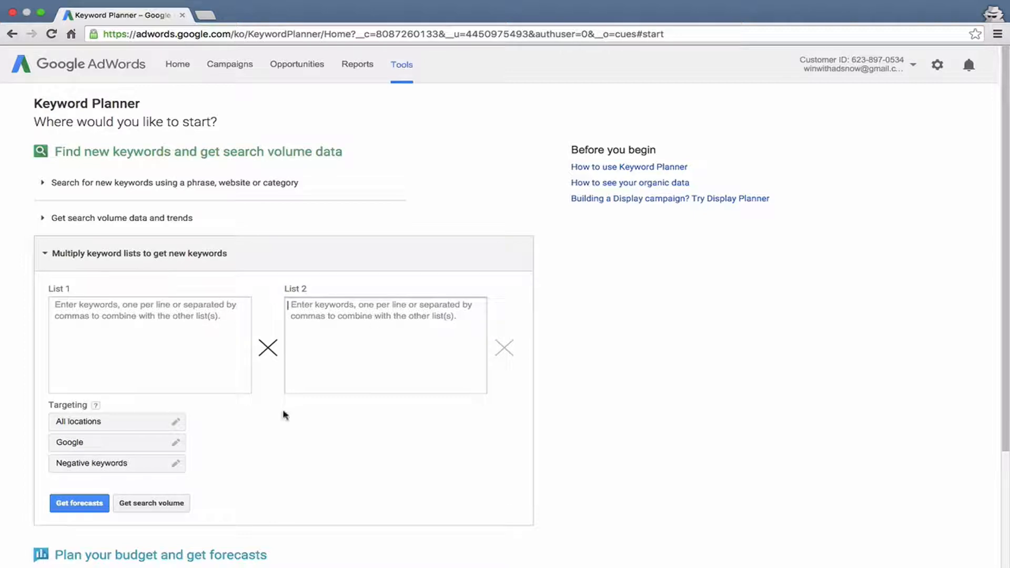
{"action": "scroll", "coordinate": [188, 420], "scroll_direction": "down", "scroll_amount": 3}
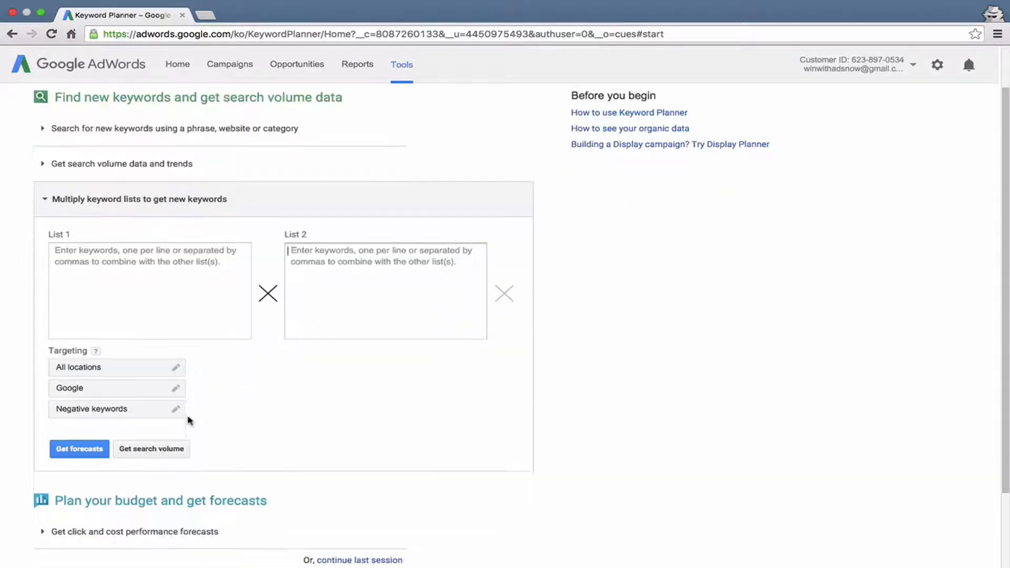
{"action": "scroll", "coordinate": [188, 420], "scroll_direction": "down", "scroll_amount": 2}
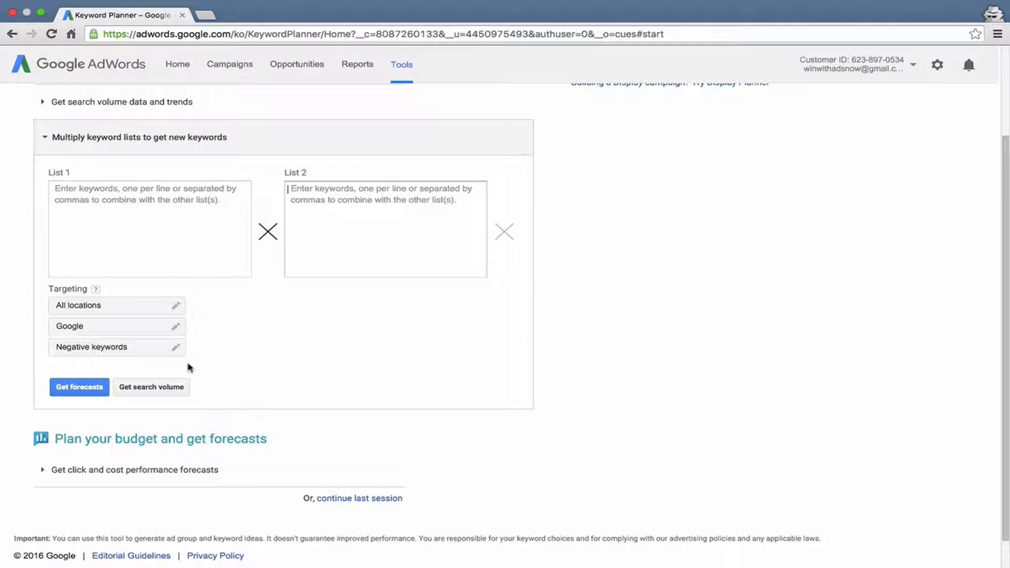
{"action": "left_click", "coordinate": [189, 138]}
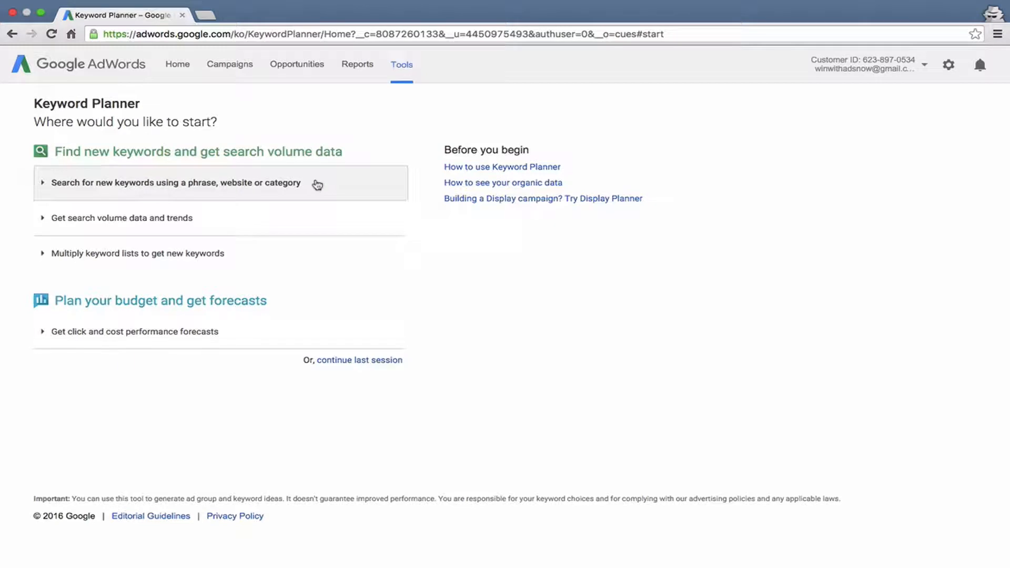
Expand the search for new keywords using a phrase, website or category and go through its product and landing page fields.
{"action": "left_click", "coordinate": [317, 184]}
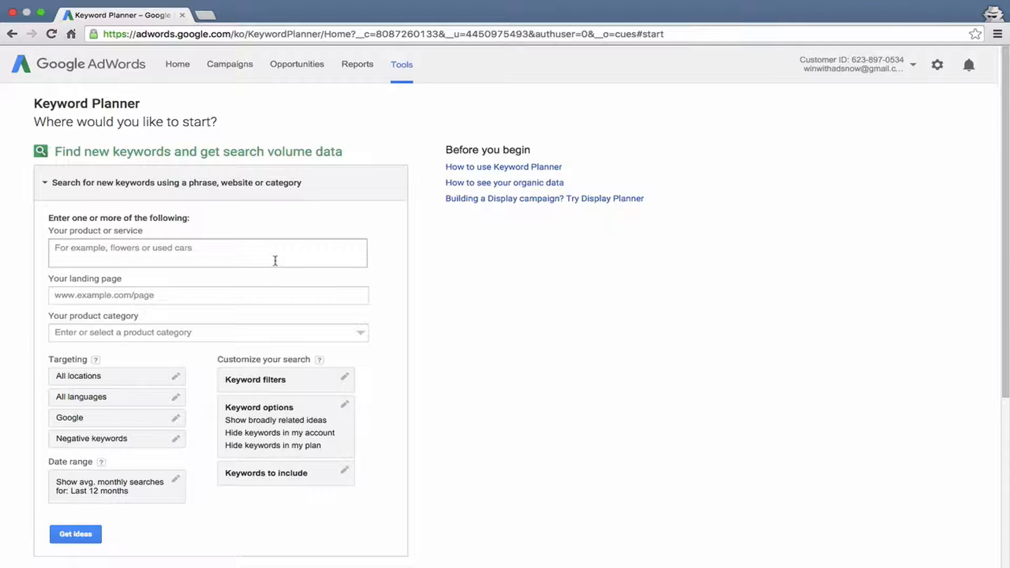
{"action": "scroll", "coordinate": [275, 261], "scroll_direction": "down", "scroll_amount": 1}
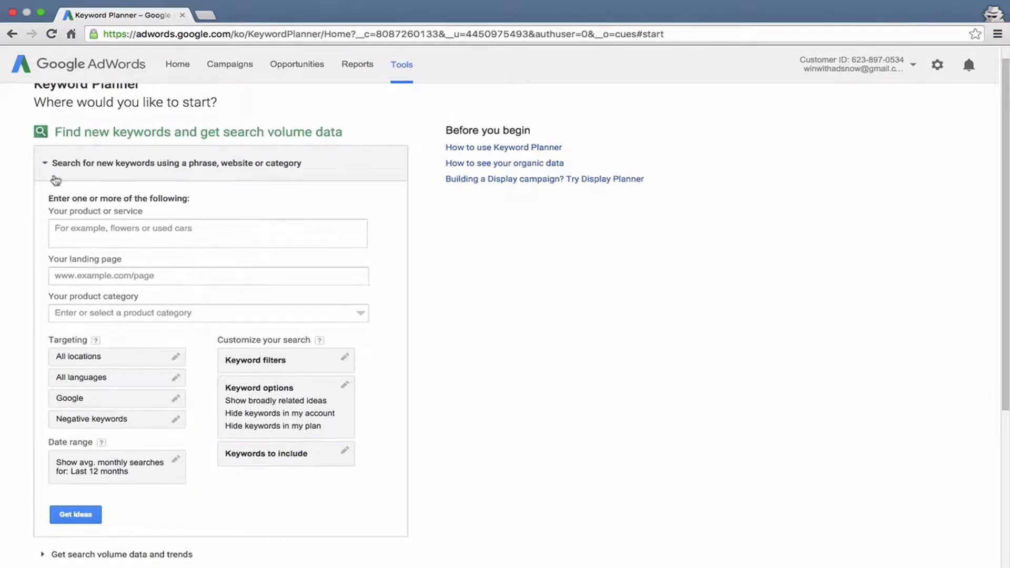
{"action": "left_click", "coordinate": [100, 240]}
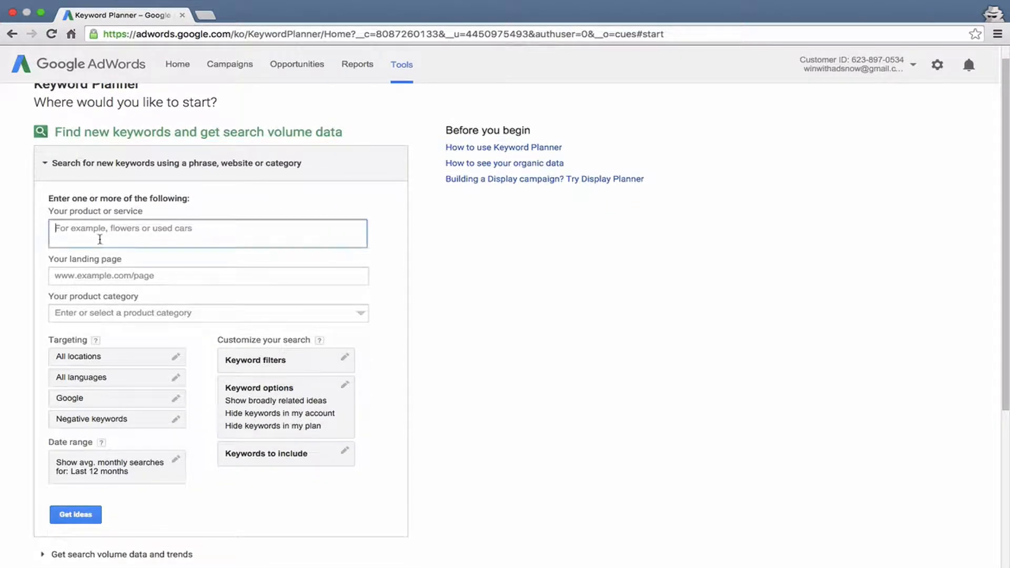
{"action": "left_click", "coordinate": [146, 279]}
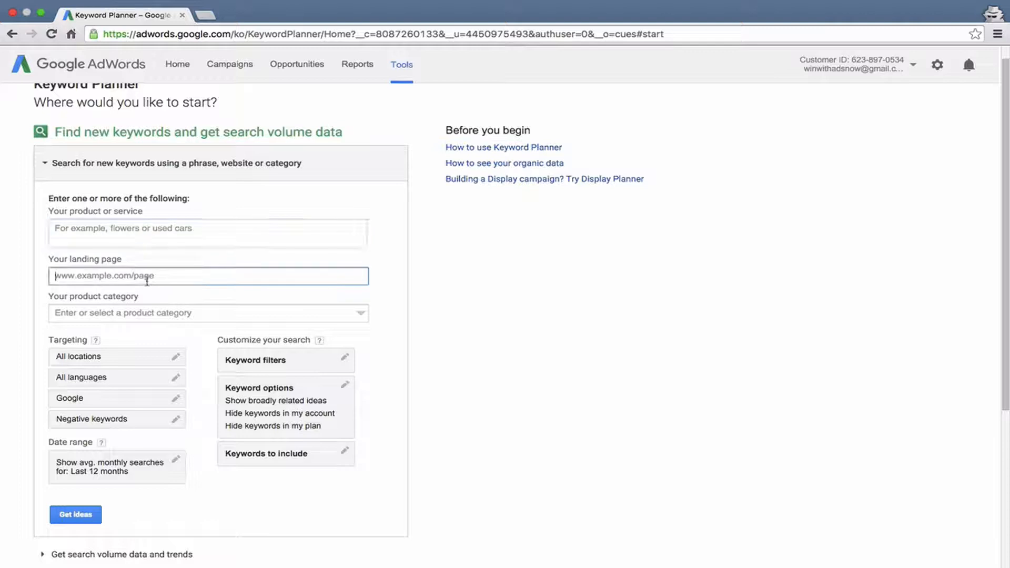
Set the product category to Briefcases, found under Apparel, Apparel Accessories, Bags & Packs.
{"action": "left_click", "coordinate": [181, 316]}
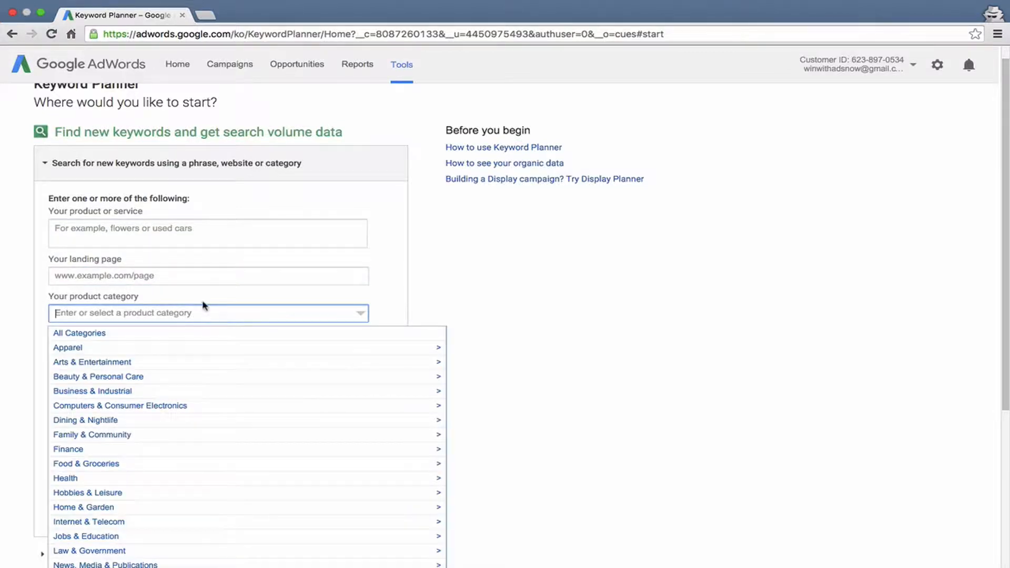
{"action": "scroll", "coordinate": [205, 306], "scroll_direction": "down", "scroll_amount": 2}
{"action": "scroll", "coordinate": [205, 306], "scroll_direction": "down", "scroll_amount": 3}
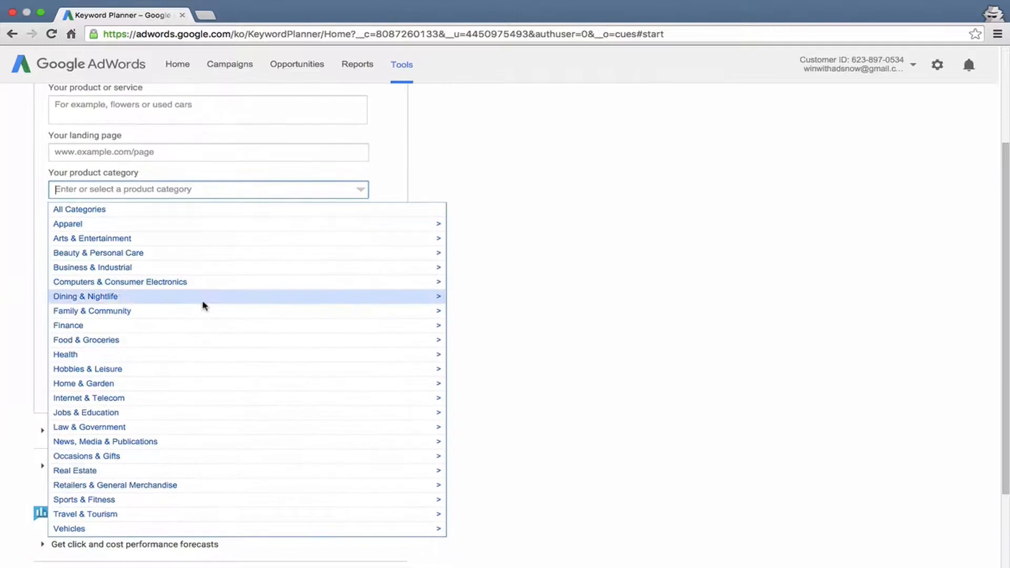
{"action": "left_click", "coordinate": [120, 226]}
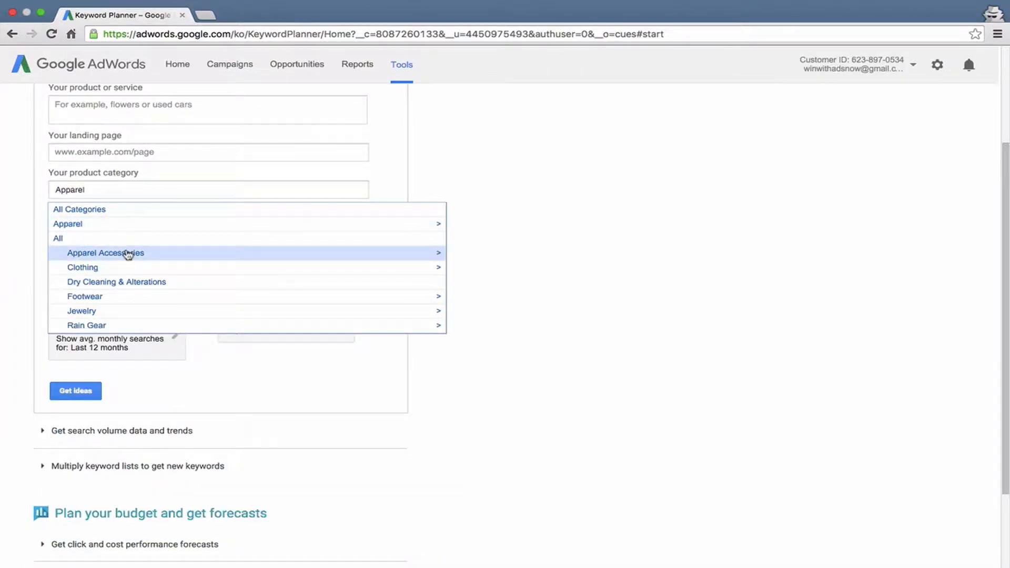
{"action": "left_click", "coordinate": [128, 253]}
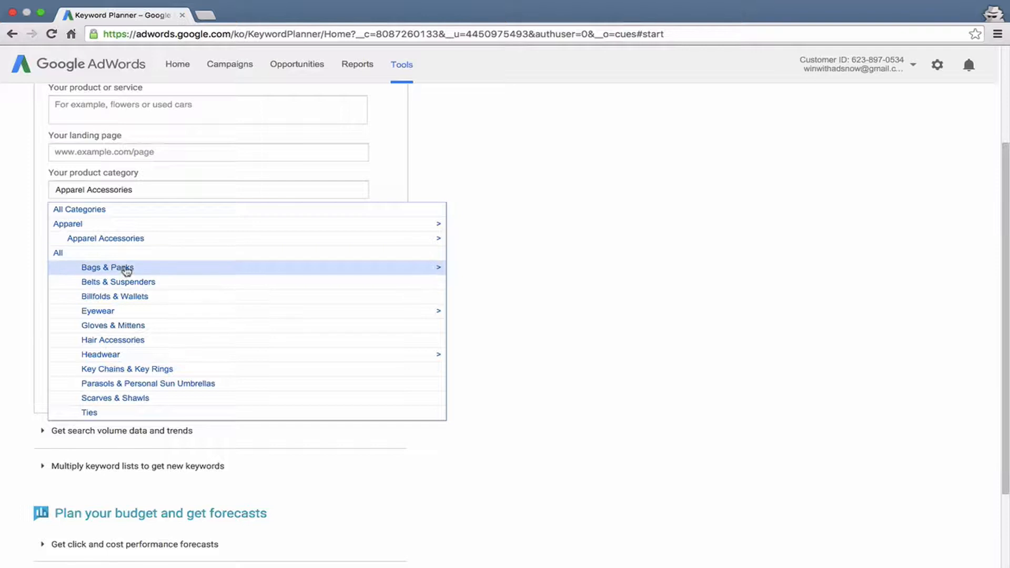
{"action": "left_click", "coordinate": [127, 268]}
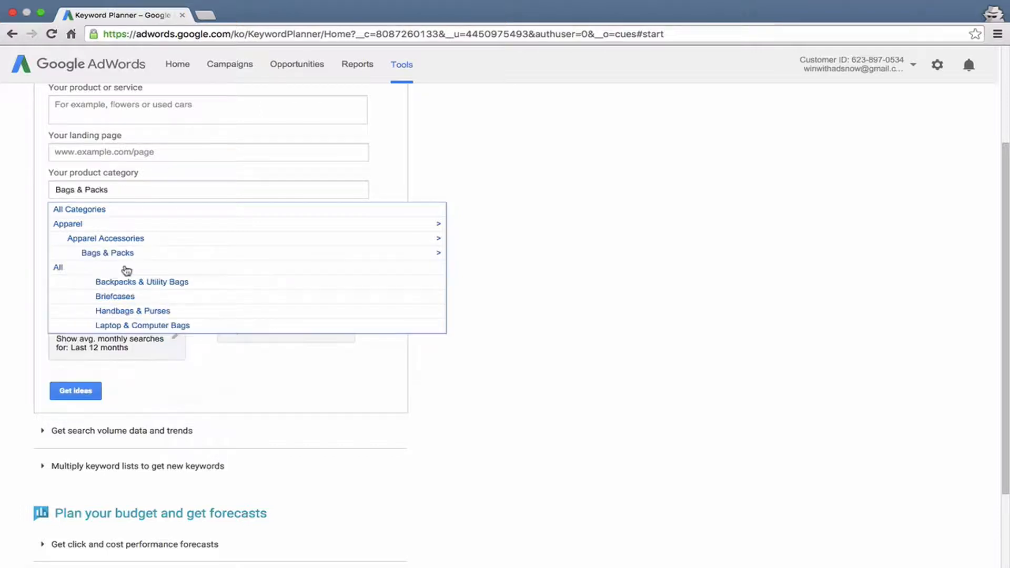
{"action": "left_click", "coordinate": [131, 298]}
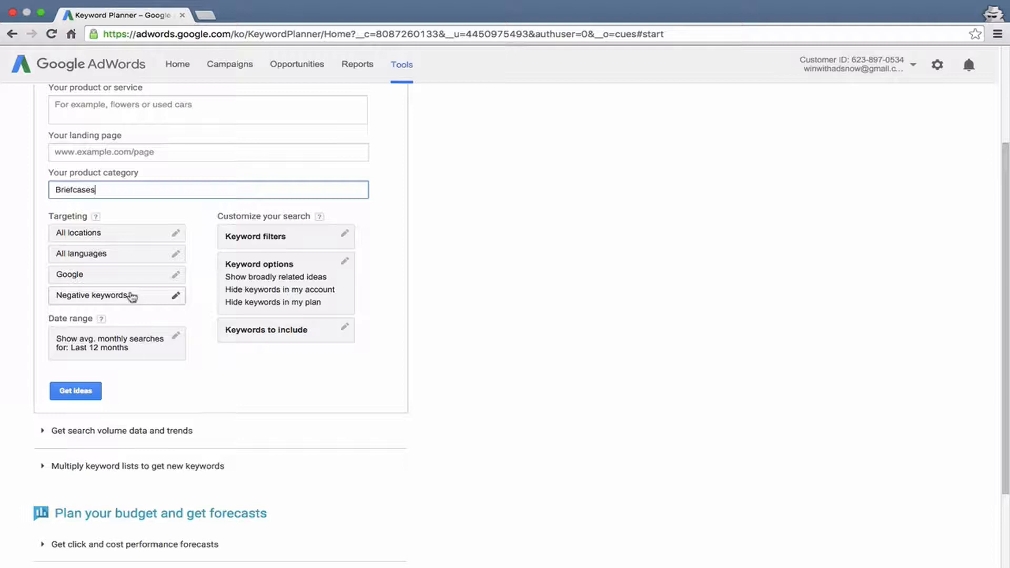
Clear the product category and close the category list without choosing another one.
{"action": "scroll", "coordinate": [131, 295], "scroll_direction": "up", "scroll_amount": 2}
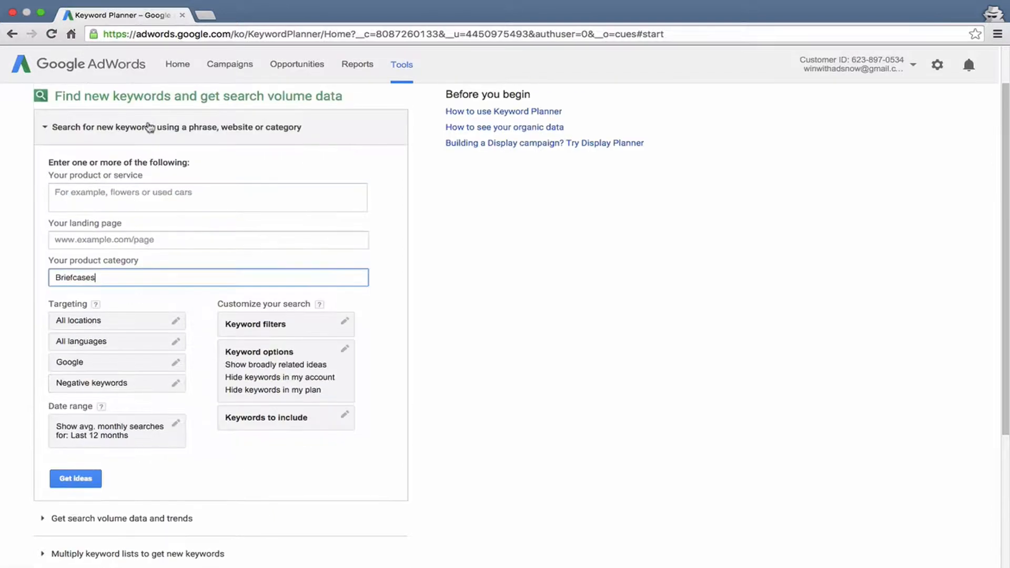
{"action": "left_click", "coordinate": [156, 193]}
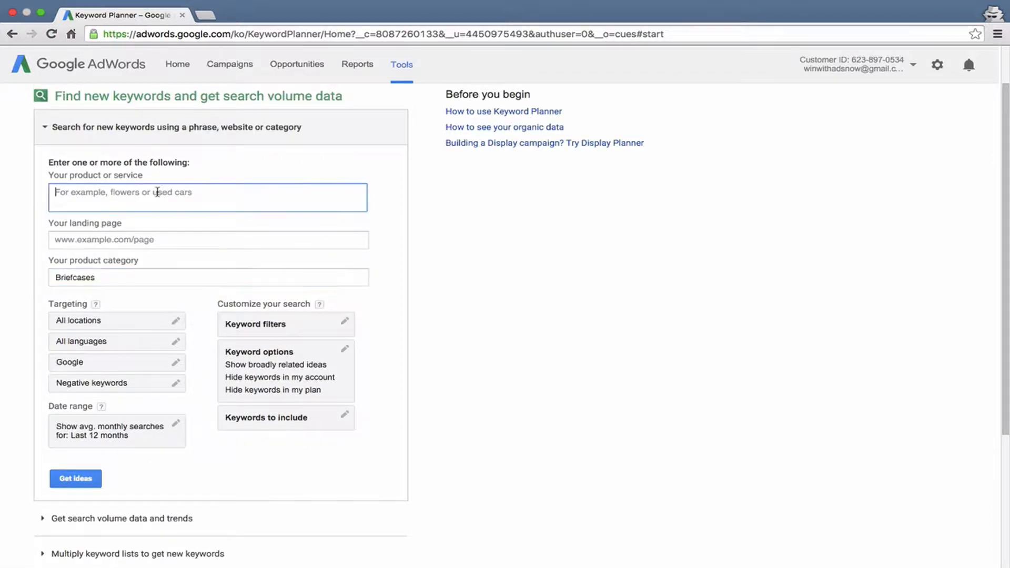
{"action": "left_click", "coordinate": [115, 281]}
{"action": "double_click", "coordinate": [116, 283]}
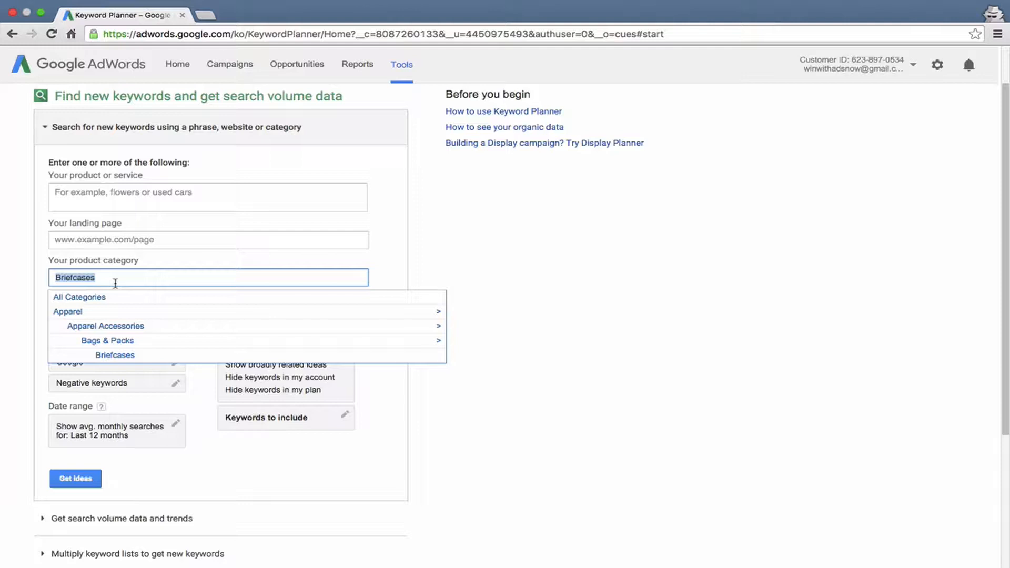
{"action": "key", "text": "BackSpace"}
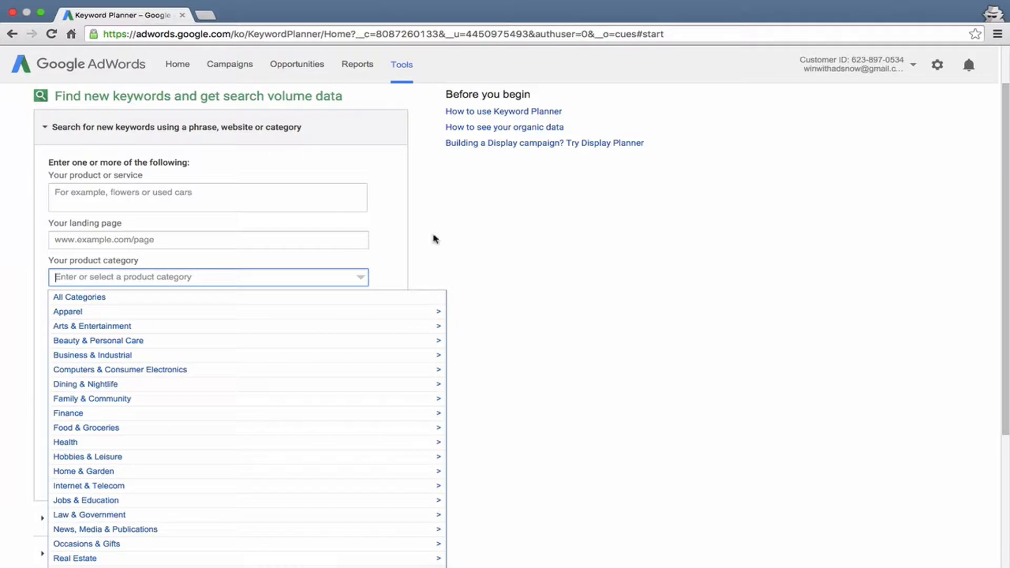
{"action": "left_click", "coordinate": [444, 239]}
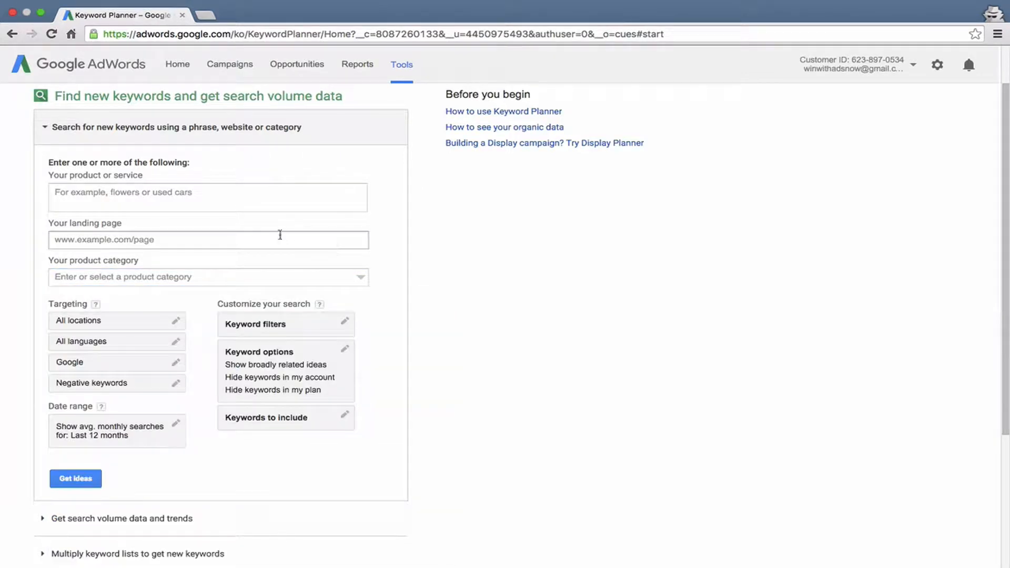
Enter "buy umbrellas" as the product or service for the keyword search.
{"action": "left_click", "coordinate": [235, 198]}
{"action": "type", "text": "buy"}
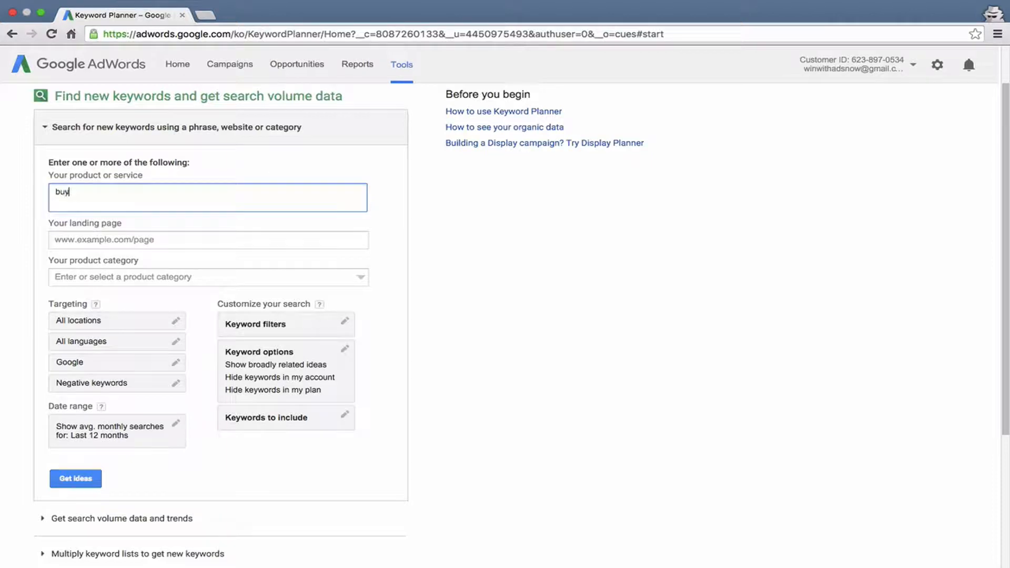
{"action": "type", "text": " umb"}
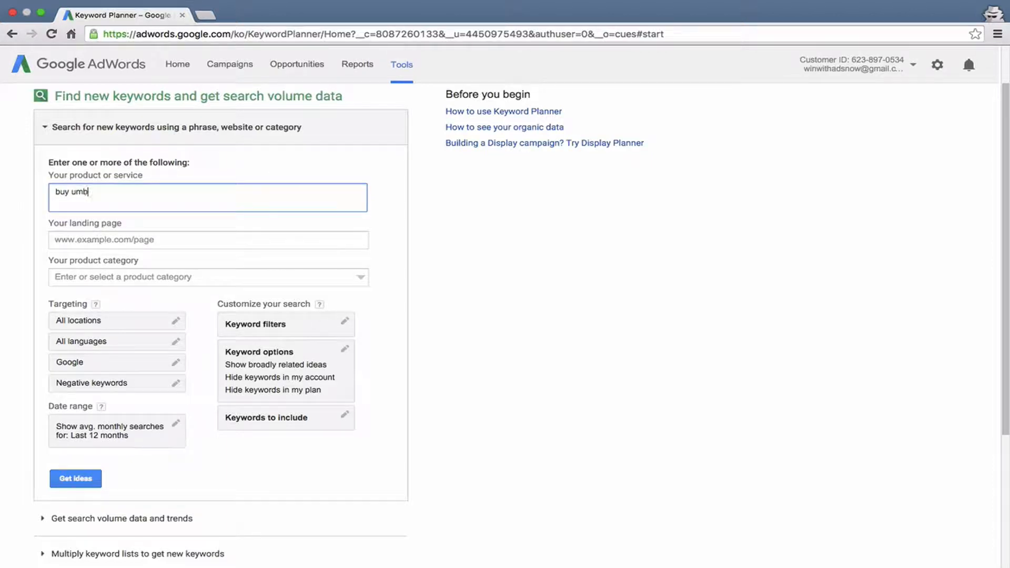
{"action": "type", "text": "rellas"}
{"action": "left_click", "coordinate": [435, 226]}
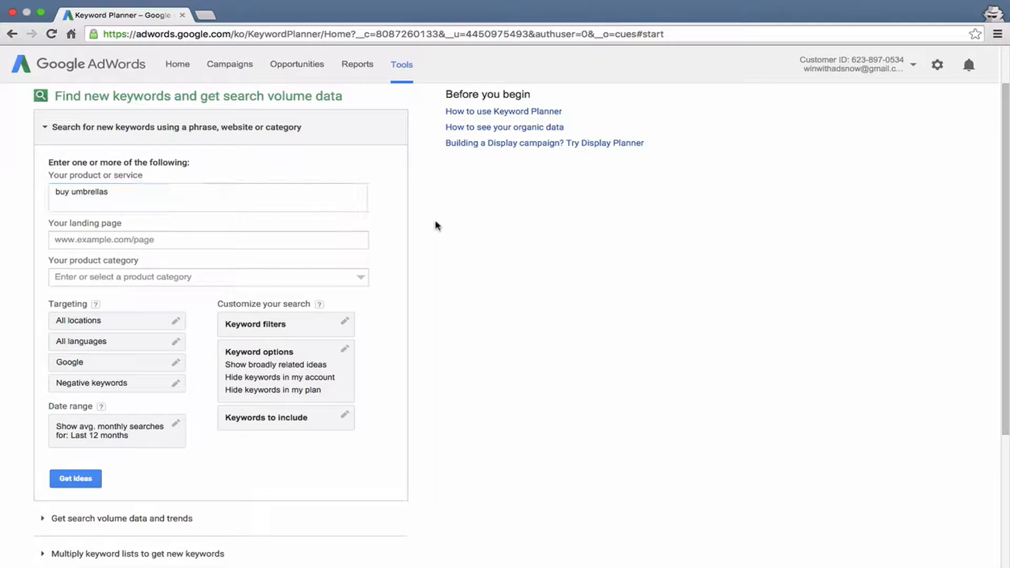
Open the location targeting for editing, examine its advanced search with the map, and cancel that advanced search.
{"action": "scroll", "coordinate": [139, 309], "scroll_direction": "down", "scroll_amount": 1}
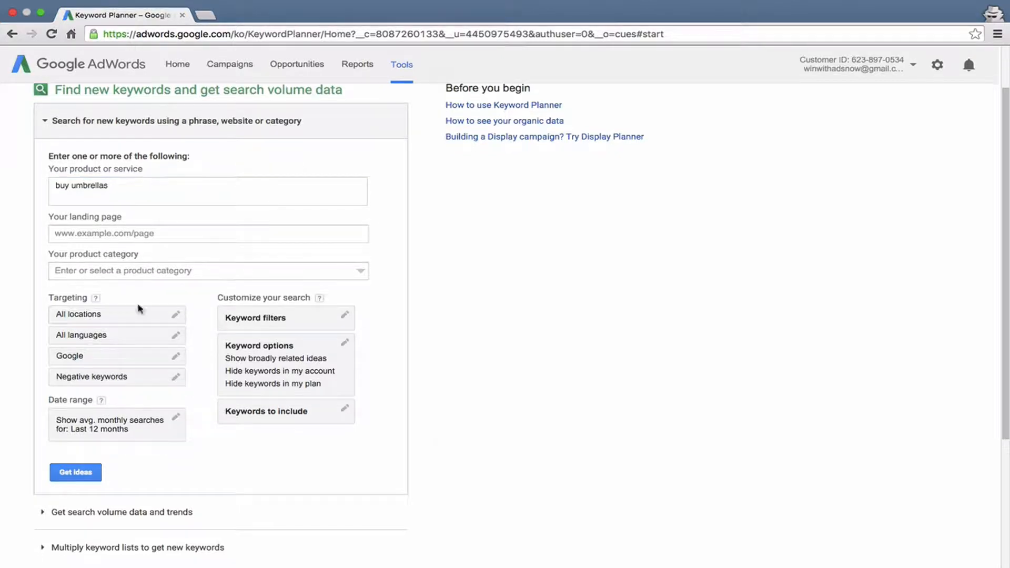
{"action": "left_click", "coordinate": [115, 324]}
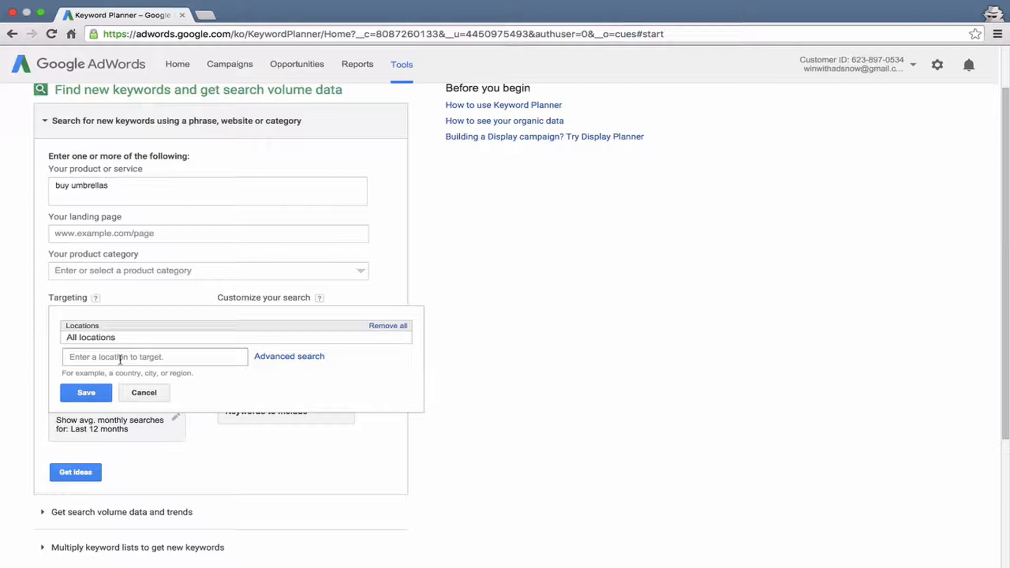
{"action": "left_click", "coordinate": [120, 360]}
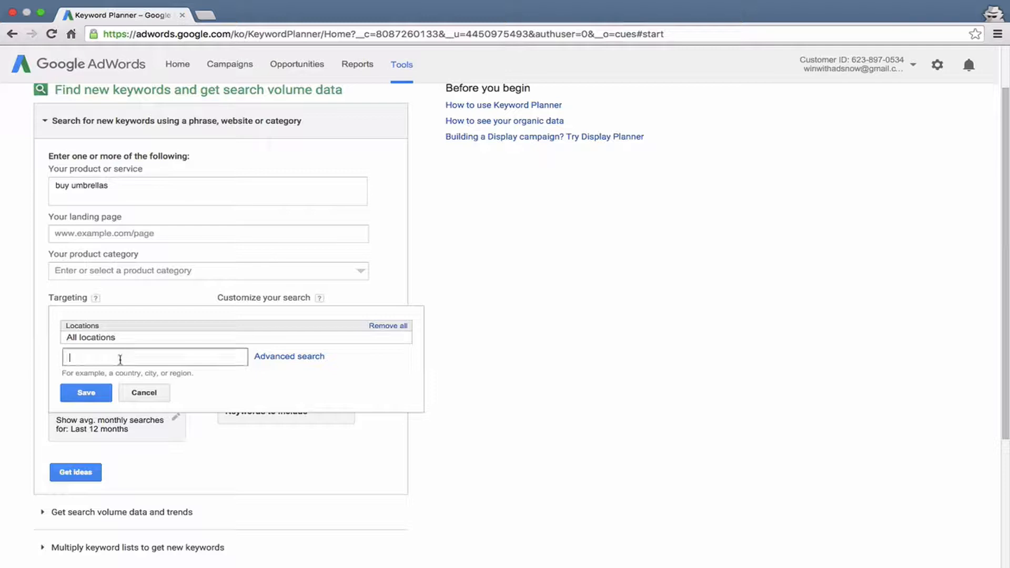
{"action": "left_click", "coordinate": [269, 361]}
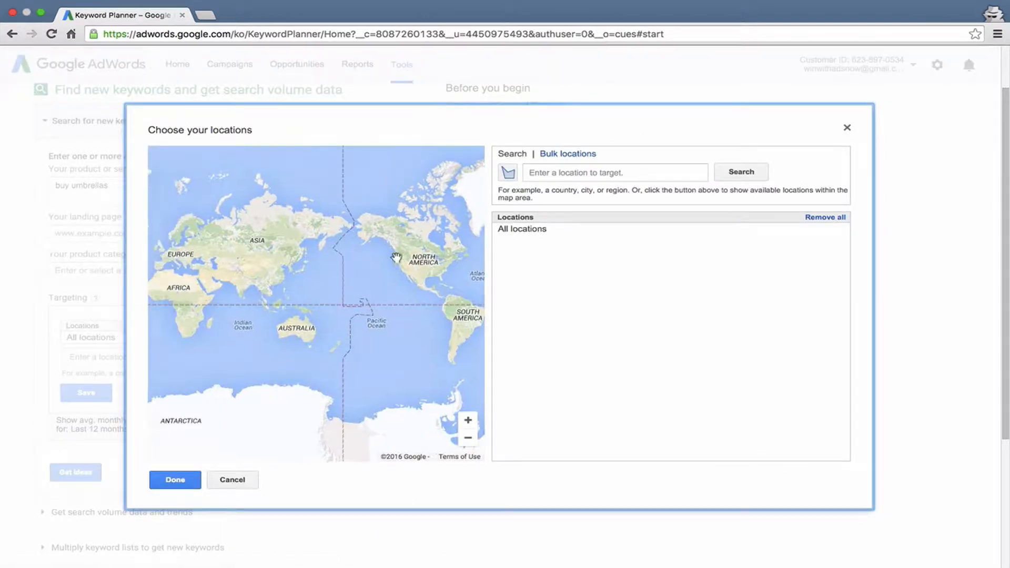
{"action": "left_click", "coordinate": [580, 170]}
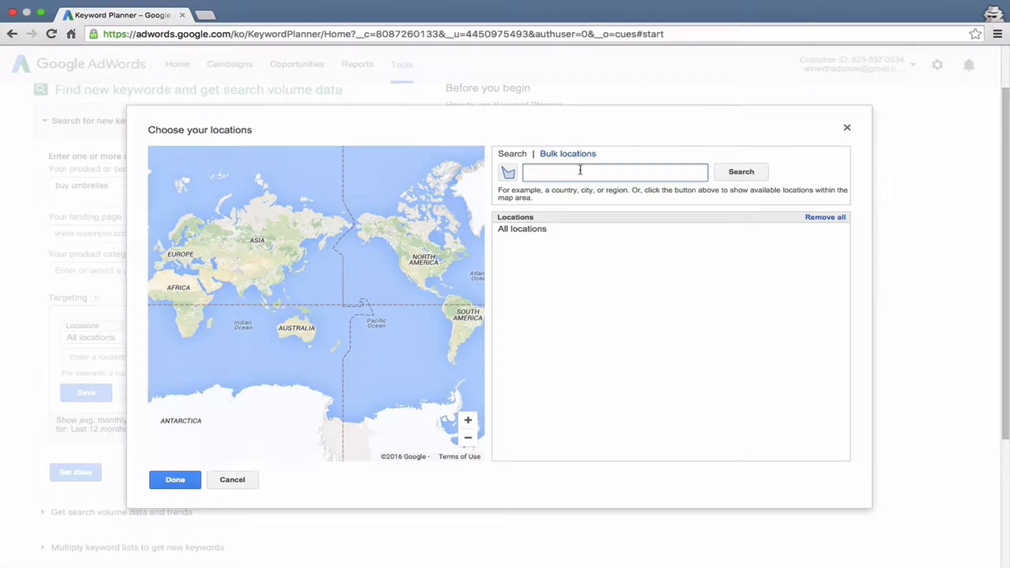
{"action": "left_click", "coordinate": [232, 480]}
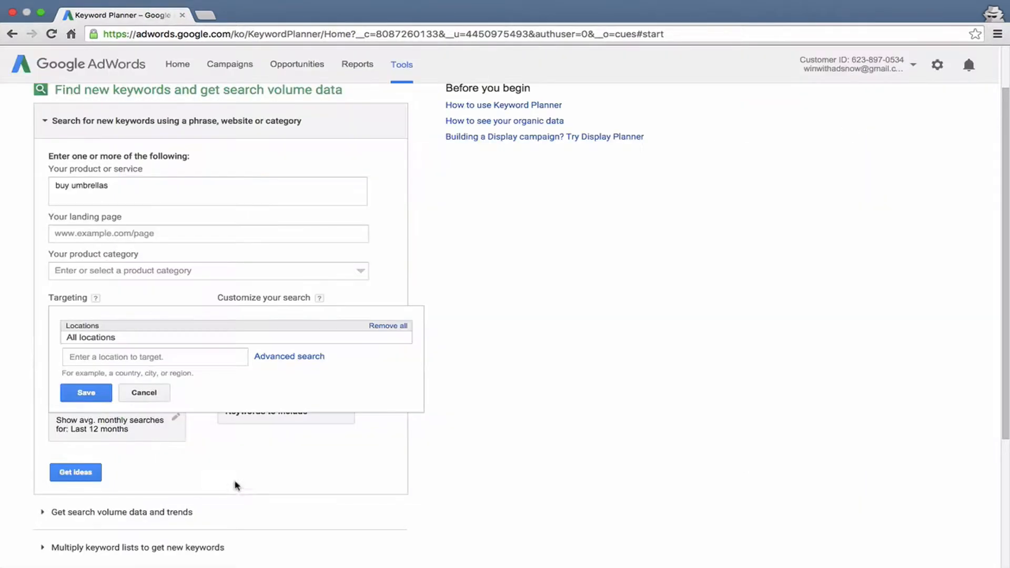
Add the country United States as a target location for the keyword search.
{"action": "left_click", "coordinate": [86, 359]}
{"action": "type", "text": "u"}
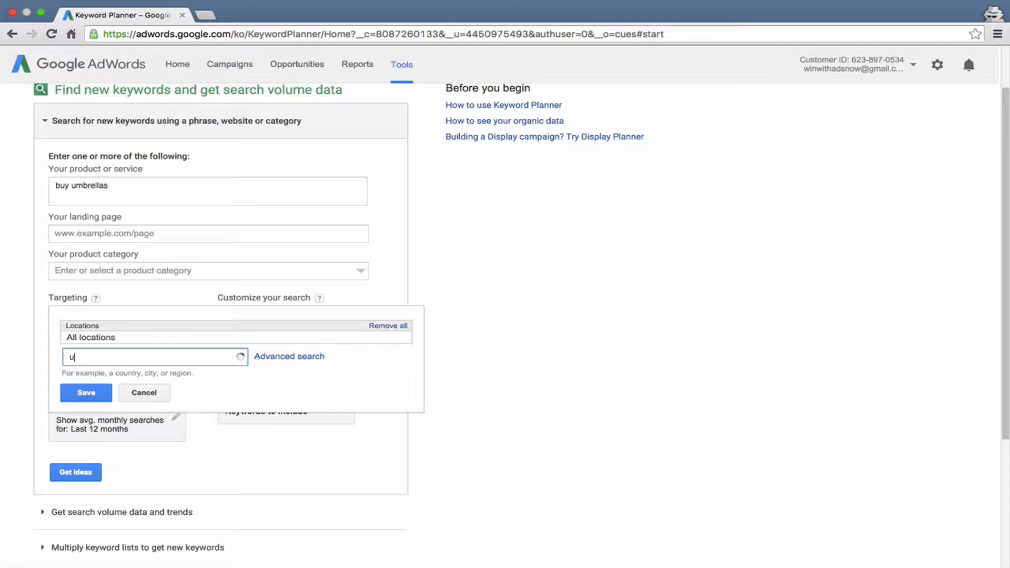
{"action": "type", "text": "nite"}
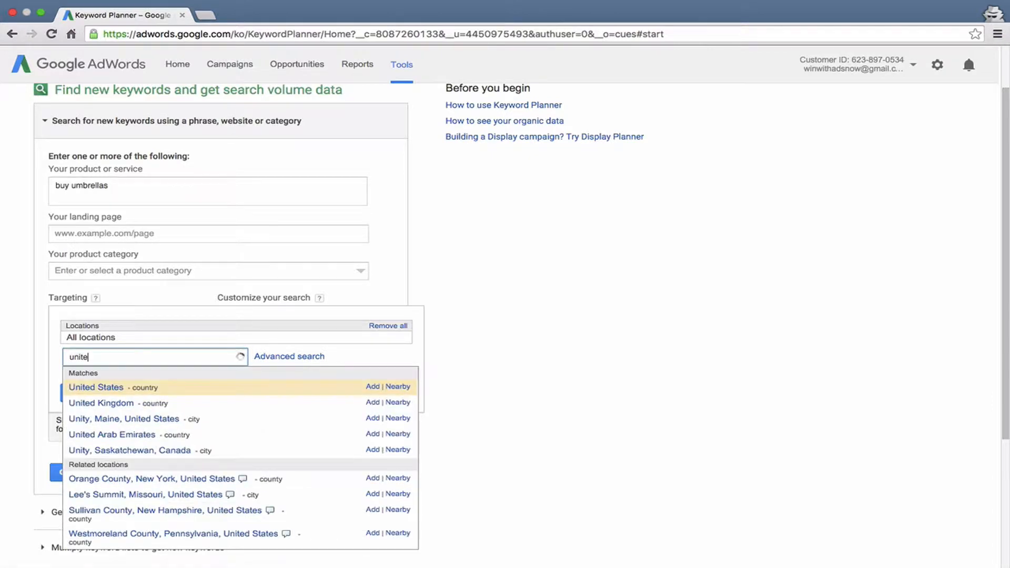
{"action": "left_click", "coordinate": [105, 389]}
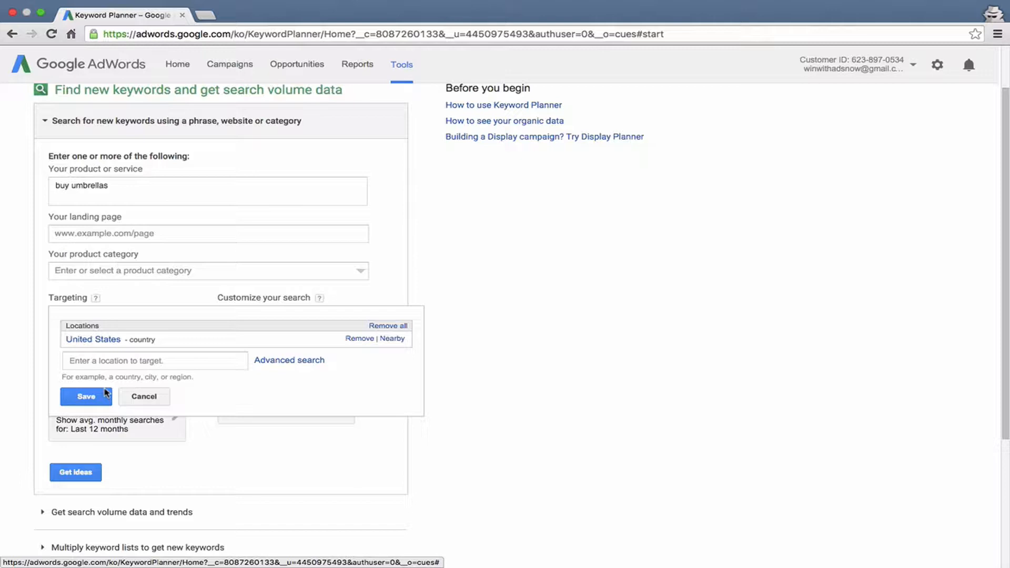
Add the cities Fort Worth, Texas and Miami, Florida as further target locations.
{"action": "left_click", "coordinate": [124, 363]}
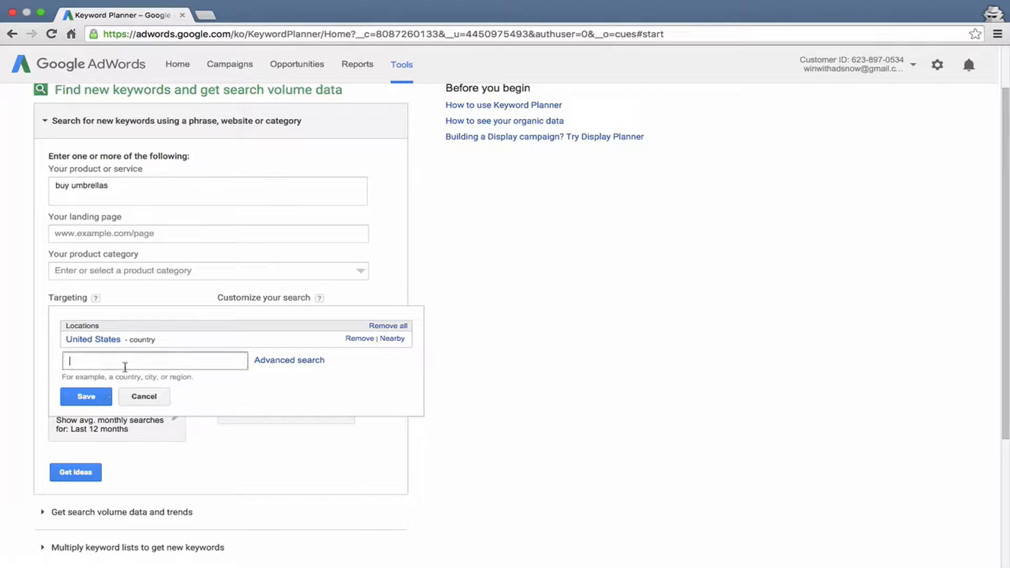
{"action": "type", "text": "fort"}
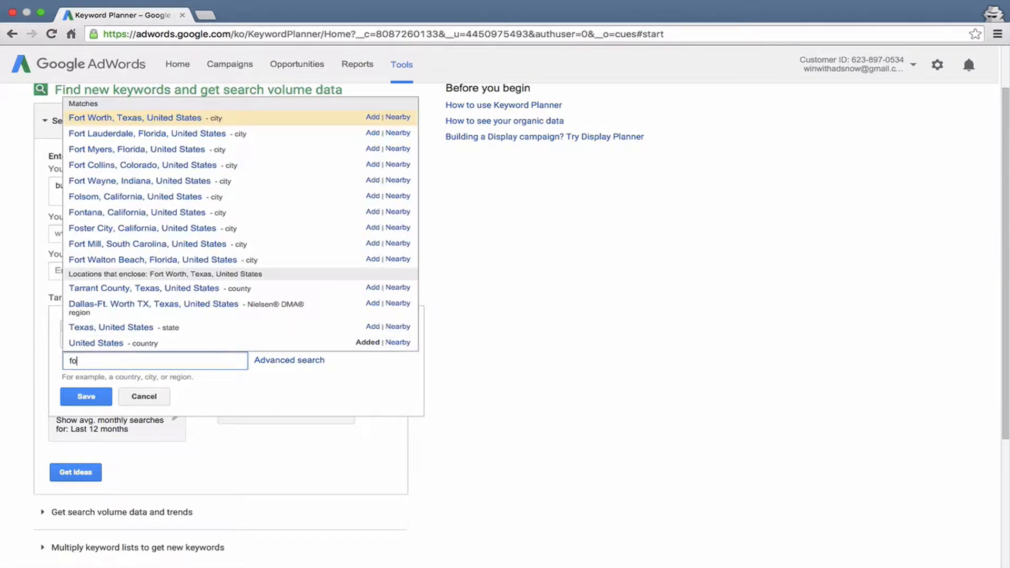
{"action": "left_click", "coordinate": [135, 119]}
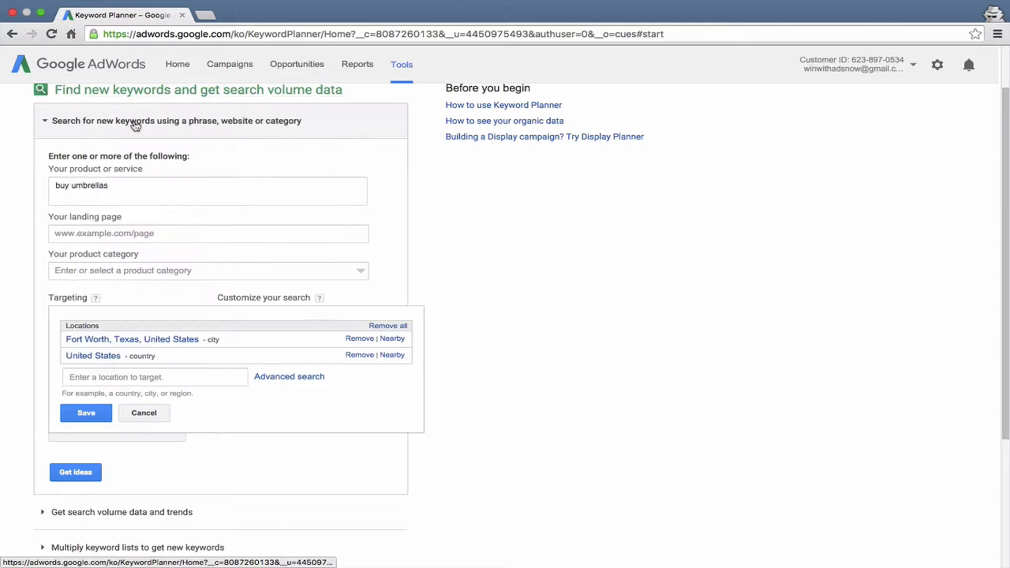
{"action": "left_click", "coordinate": [148, 377]}
{"action": "type", "text": "mi"}
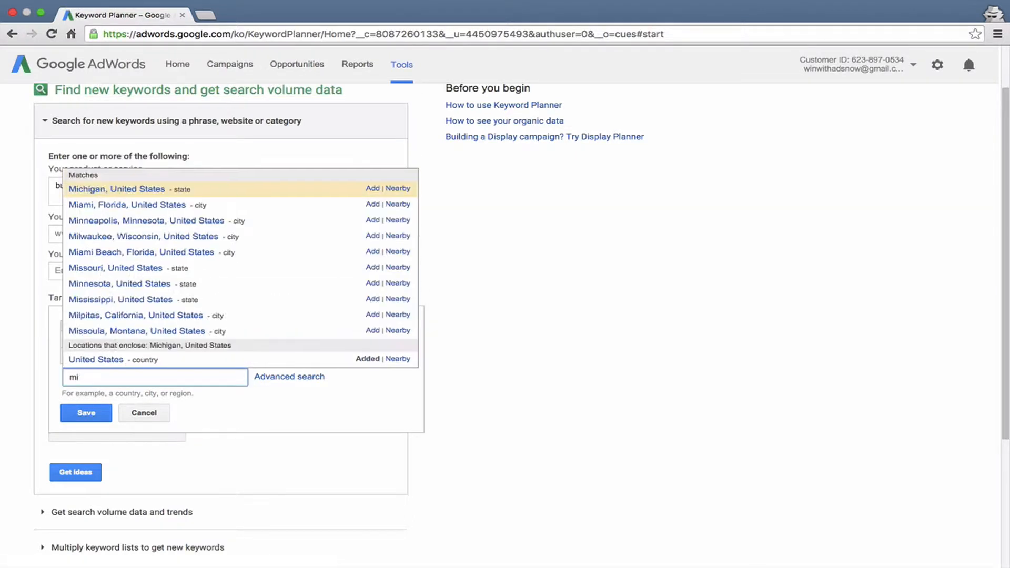
{"action": "left_click", "coordinate": [140, 209]}
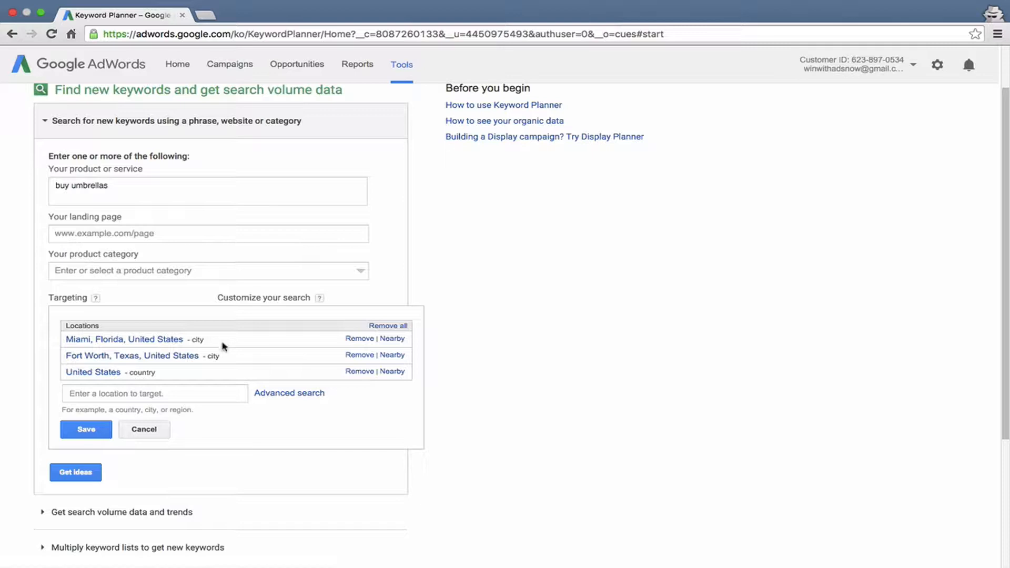
Remove Miami and Fort Worth from the target locations and save the location targeting.
{"action": "left_click", "coordinate": [363, 341]}
{"action": "left_click", "coordinate": [363, 341]}
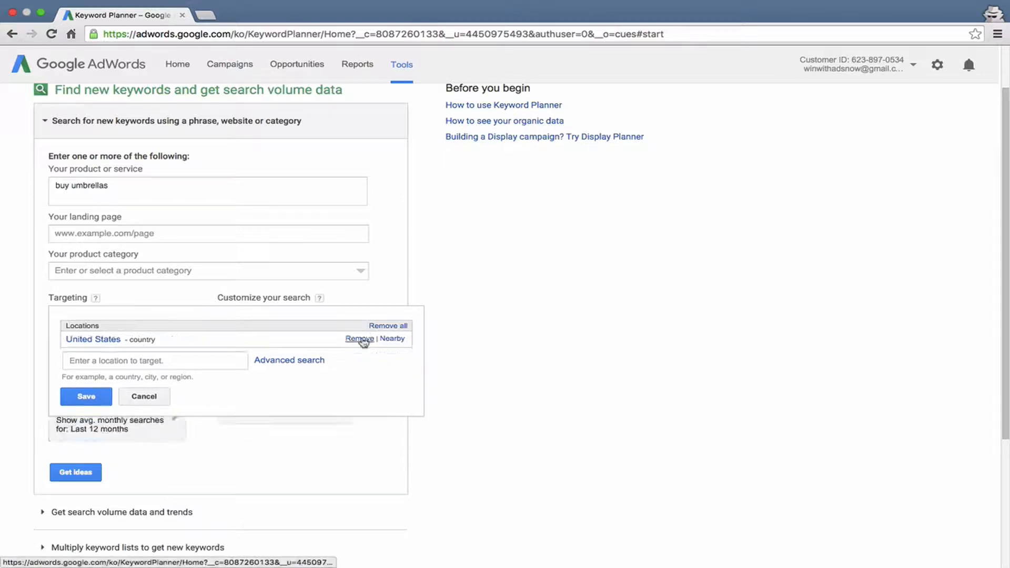
{"action": "left_click", "coordinate": [97, 395]}
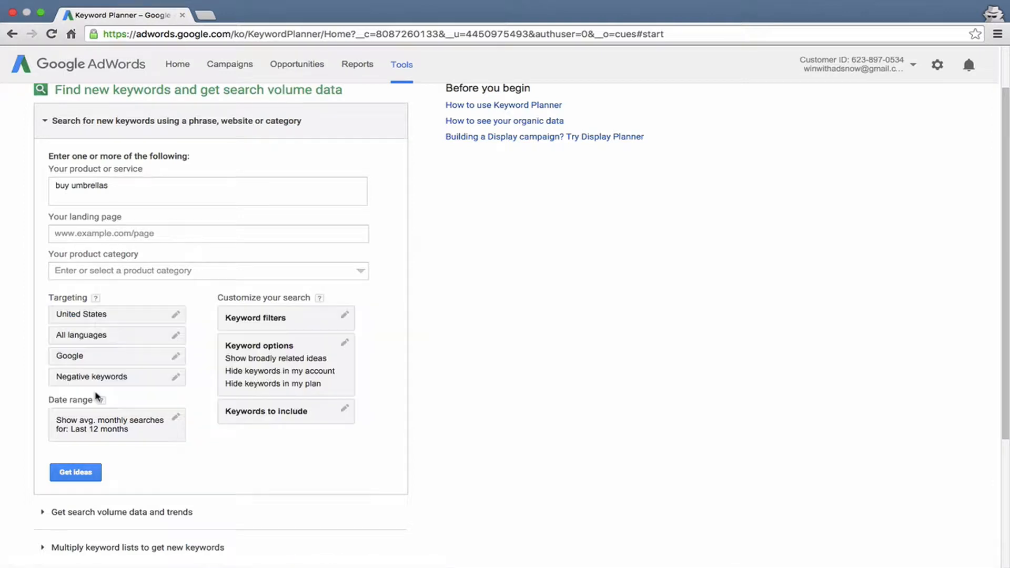
Set the language targeting to English and save it.
{"action": "left_click", "coordinate": [74, 335]}
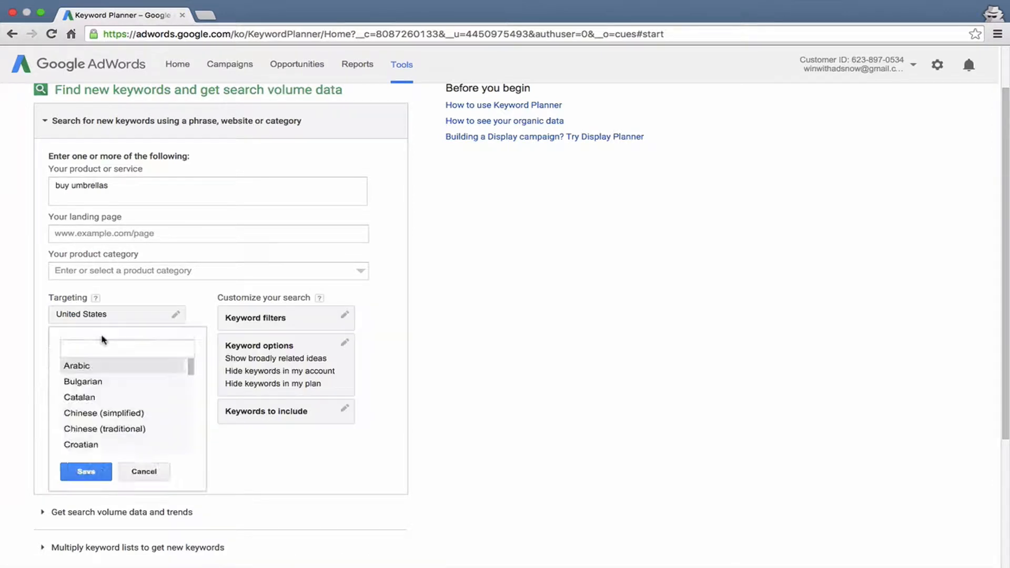
{"action": "left_click", "coordinate": [106, 351]}
{"action": "type", "text": "eng"}
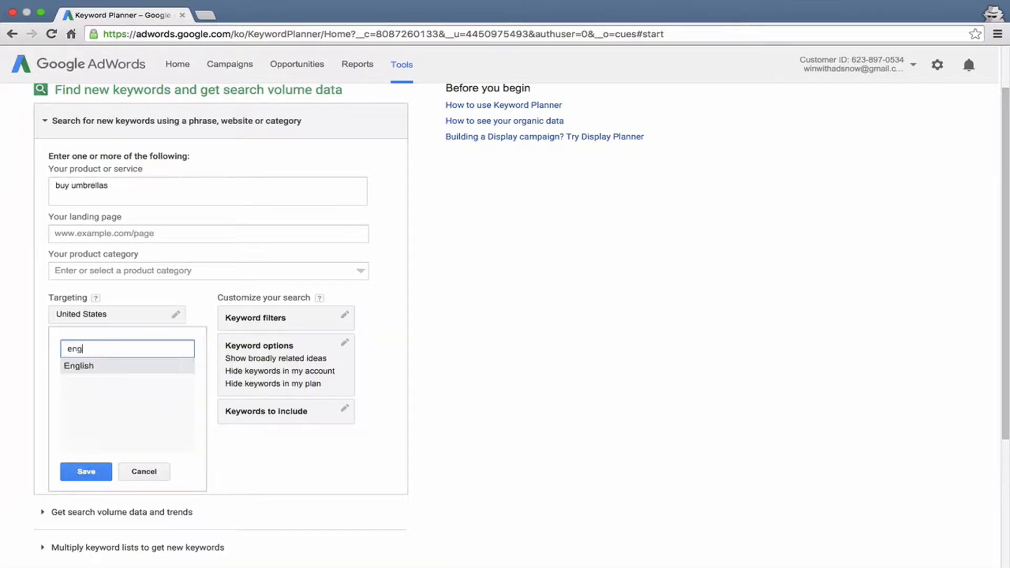
{"action": "left_click", "coordinate": [93, 367]}
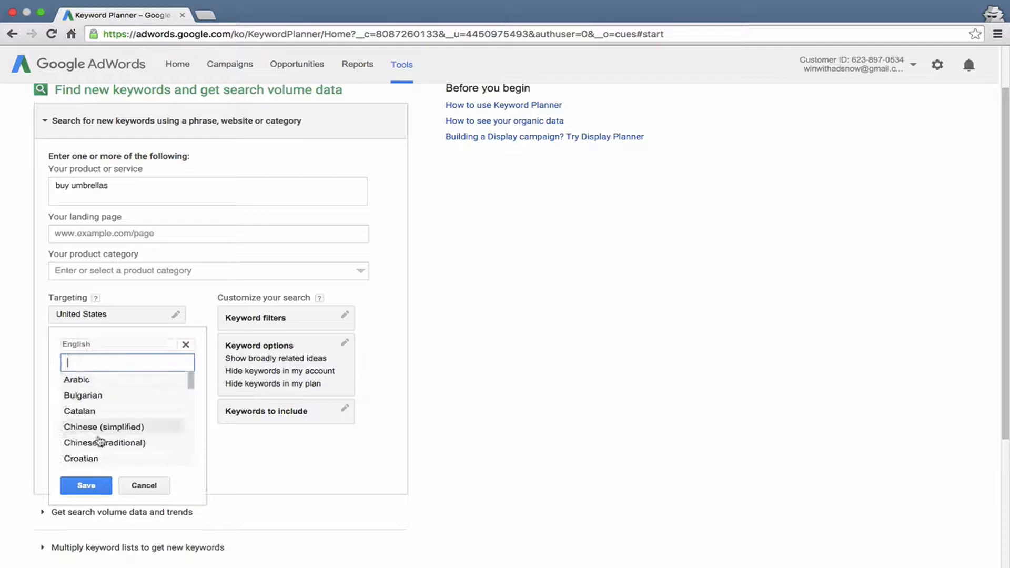
{"action": "left_click", "coordinate": [84, 485]}
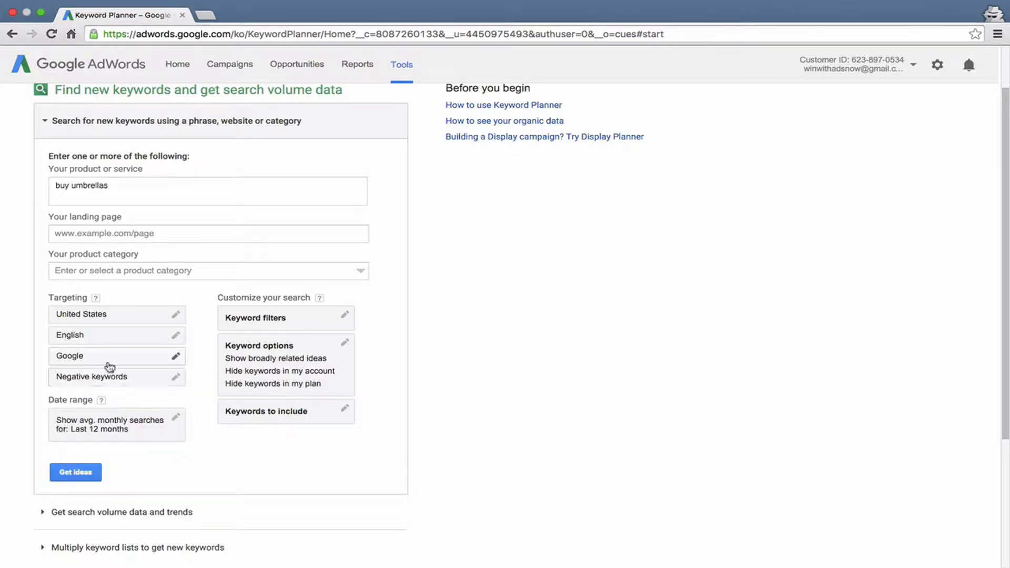
Set the search network targeting to Google and search partners and save it.
{"action": "left_click", "coordinate": [111, 363]}
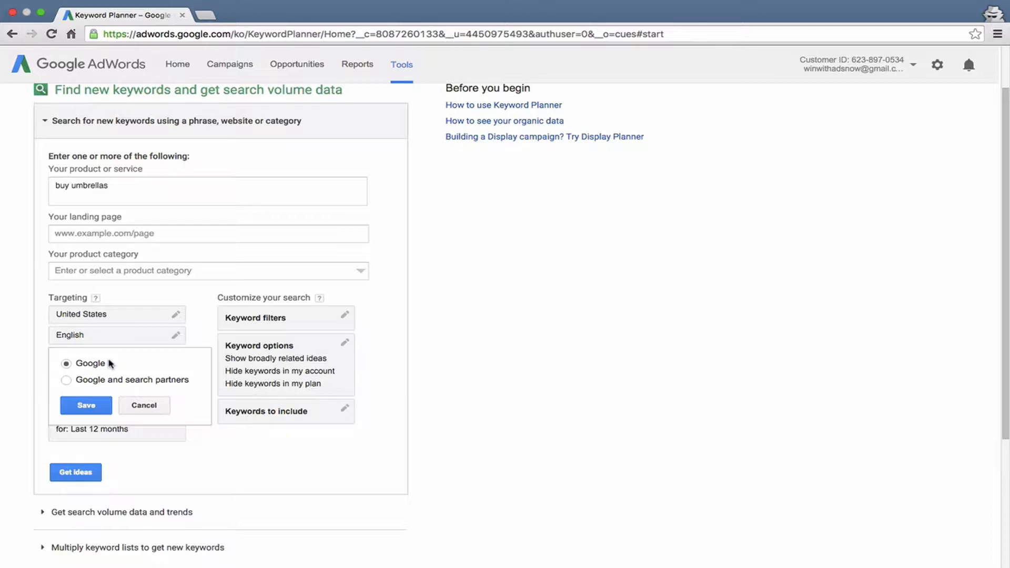
{"action": "left_click", "coordinate": [103, 384]}
{"action": "left_click", "coordinate": [87, 407]}
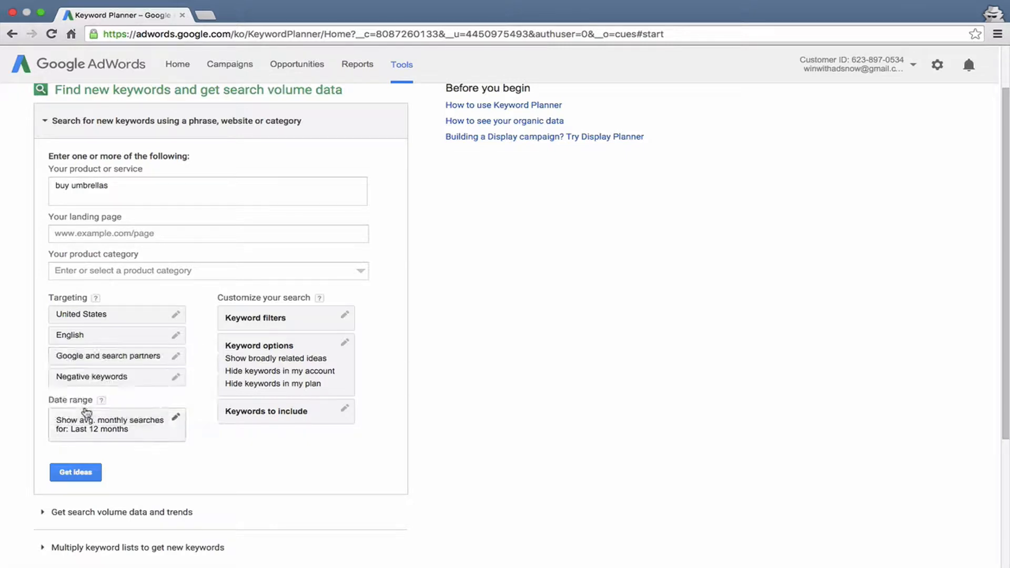
Add "free" as a negative keyword and save it.
{"action": "left_click", "coordinate": [108, 378]}
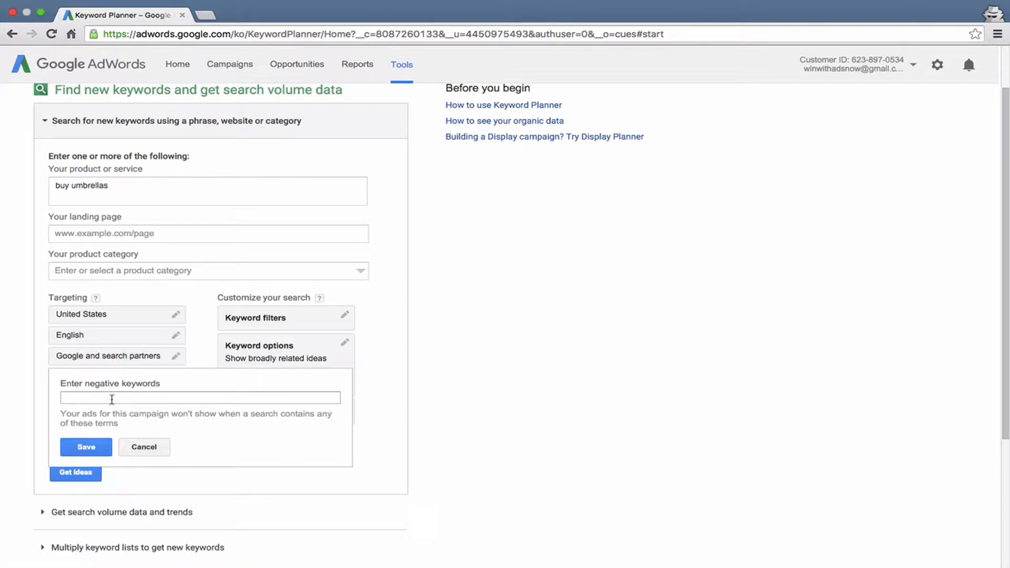
{"action": "left_click", "coordinate": [112, 399]}
{"action": "type", "text": "free"}
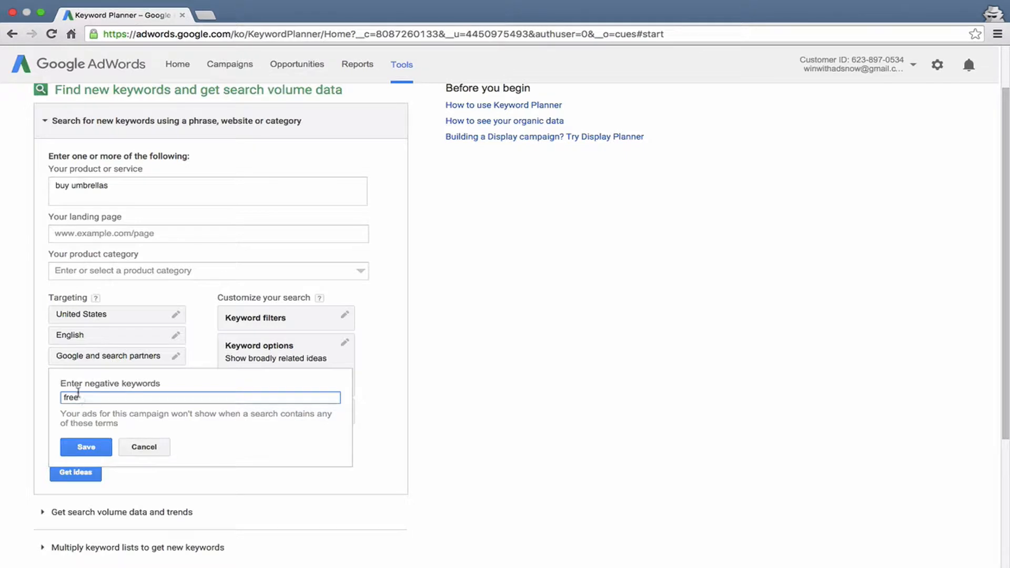
{"action": "left_click", "coordinate": [79, 448]}
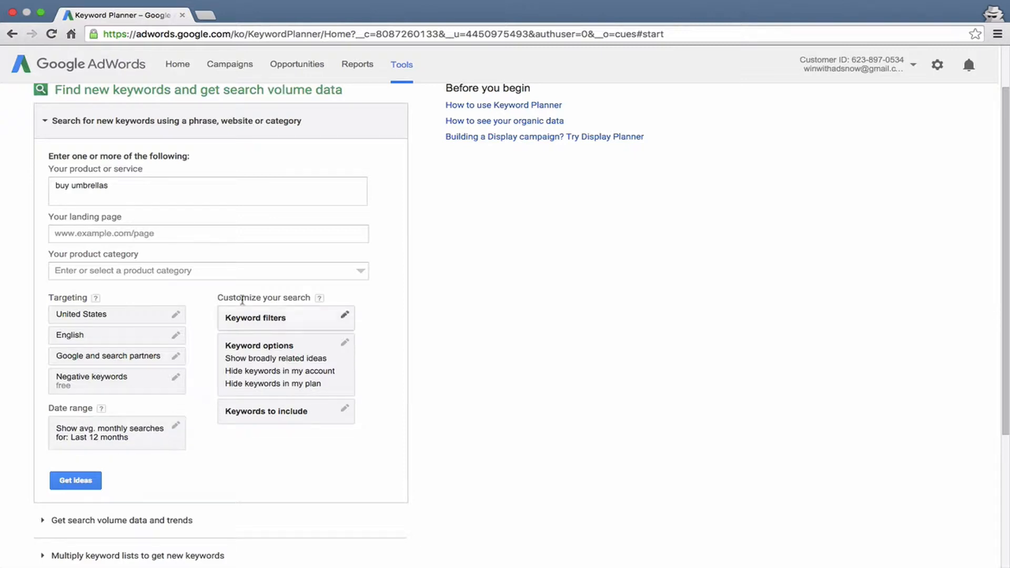
Examine the available keyword filters for the search and cancel without setting any.
{"action": "left_click", "coordinate": [258, 317]}
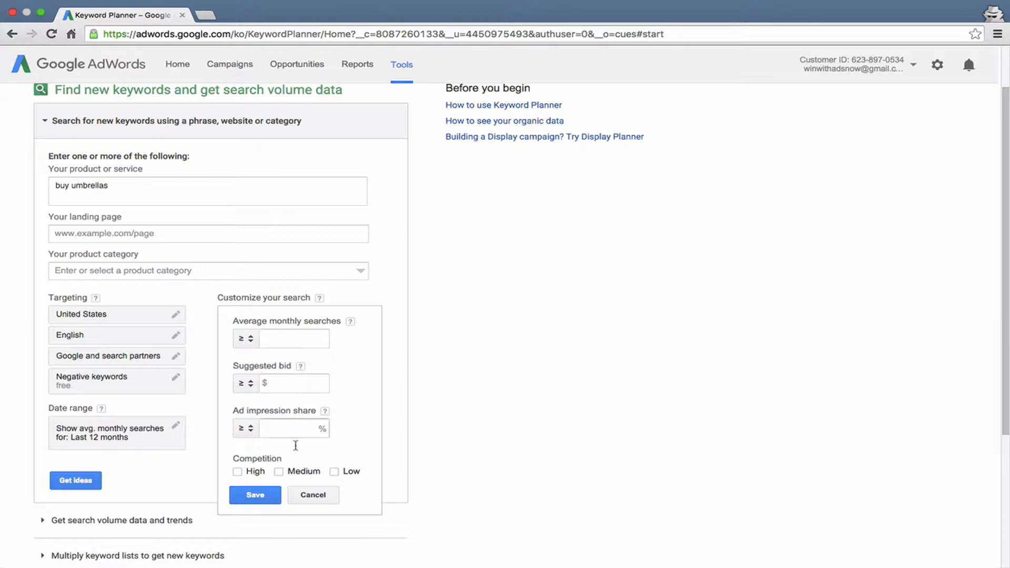
{"action": "left_click", "coordinate": [314, 497]}
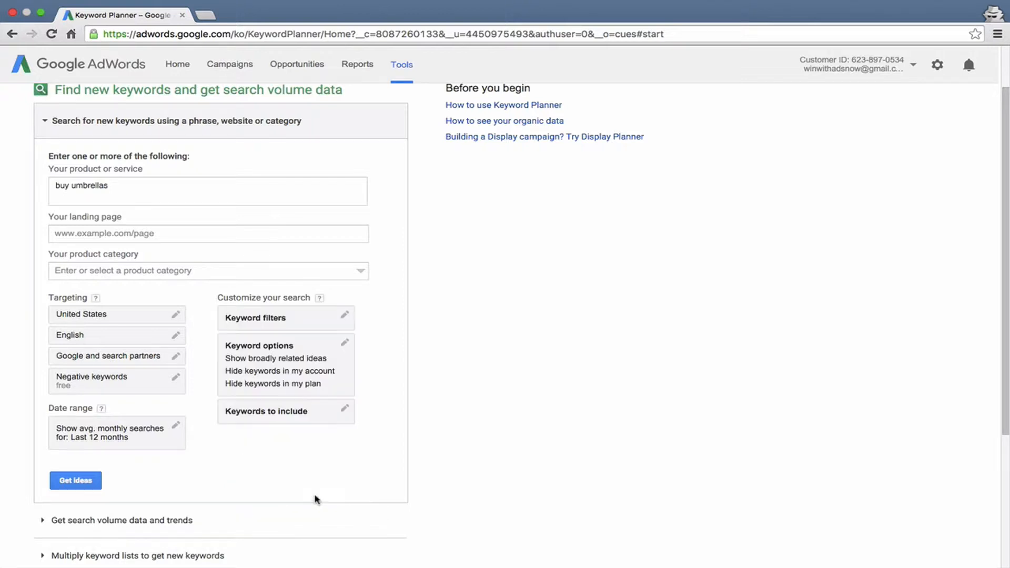
Turn on "Show keywords in my account" in the keyword options and save them.
{"action": "left_click", "coordinate": [258, 361]}
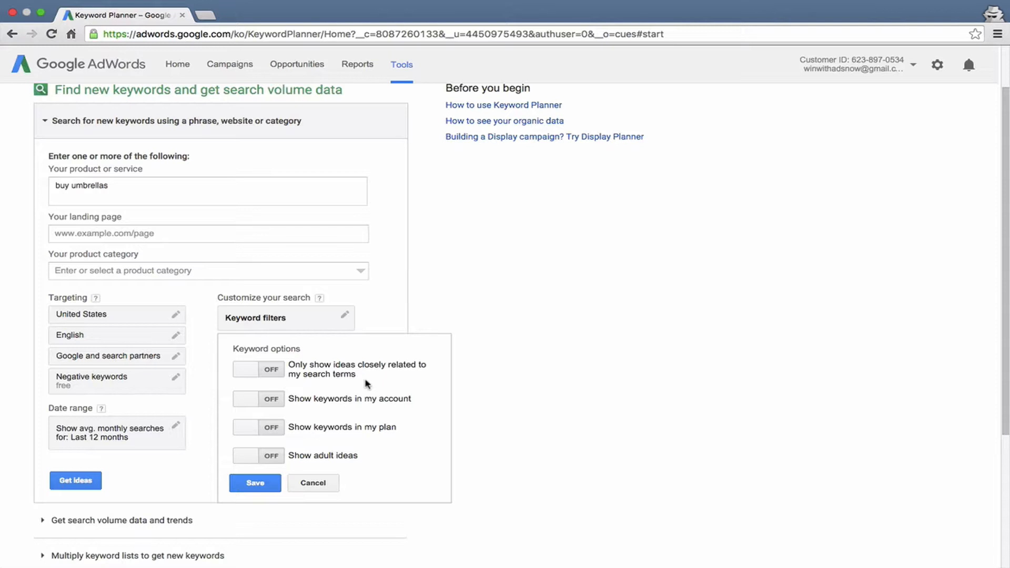
{"action": "left_click_drag", "start_coordinate": [358, 377], "coordinate": [284, 361]}
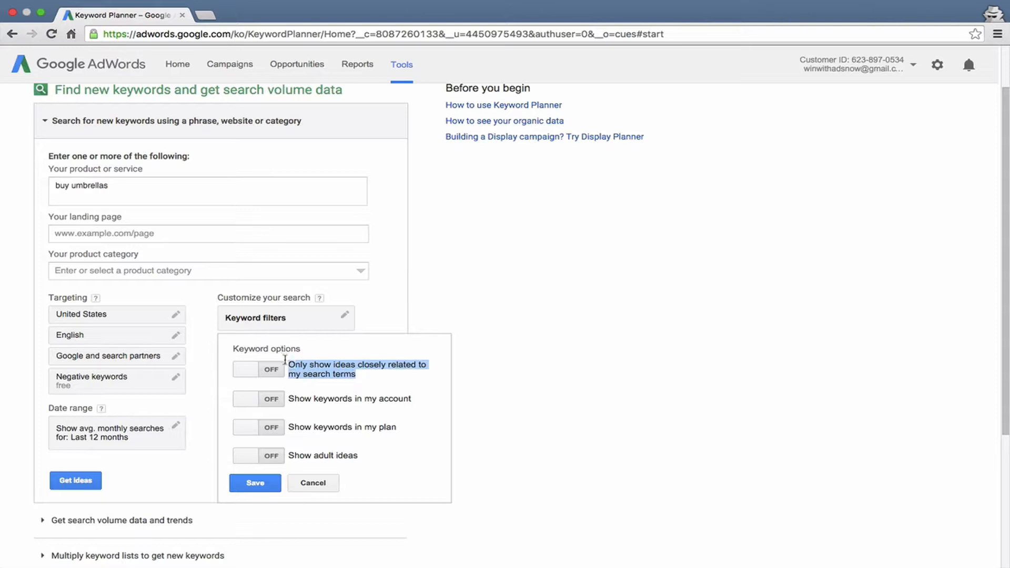
{"action": "double_click", "coordinate": [336, 378]}
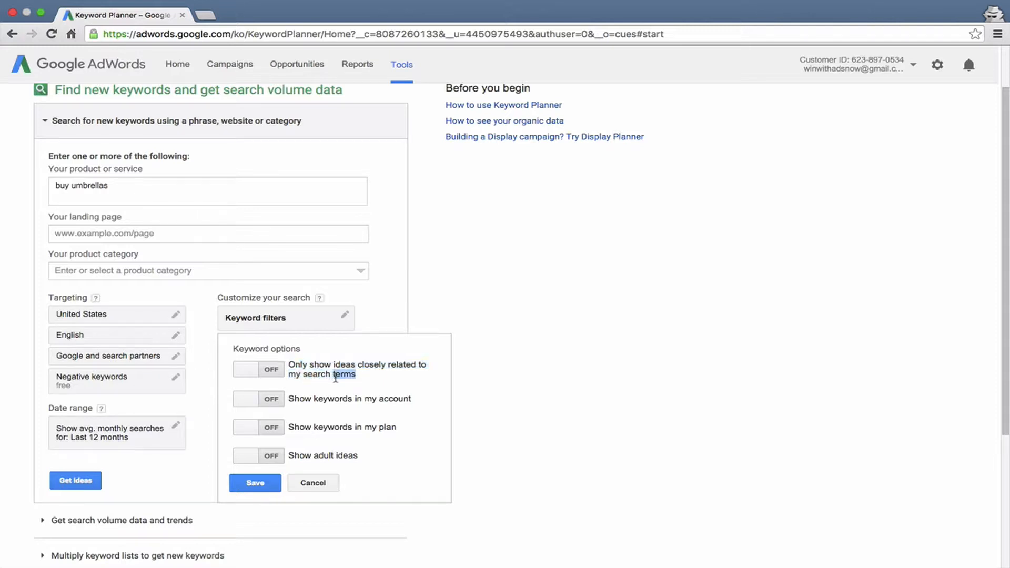
{"action": "left_click", "coordinate": [337, 378]}
{"action": "left_click", "coordinate": [271, 398]}
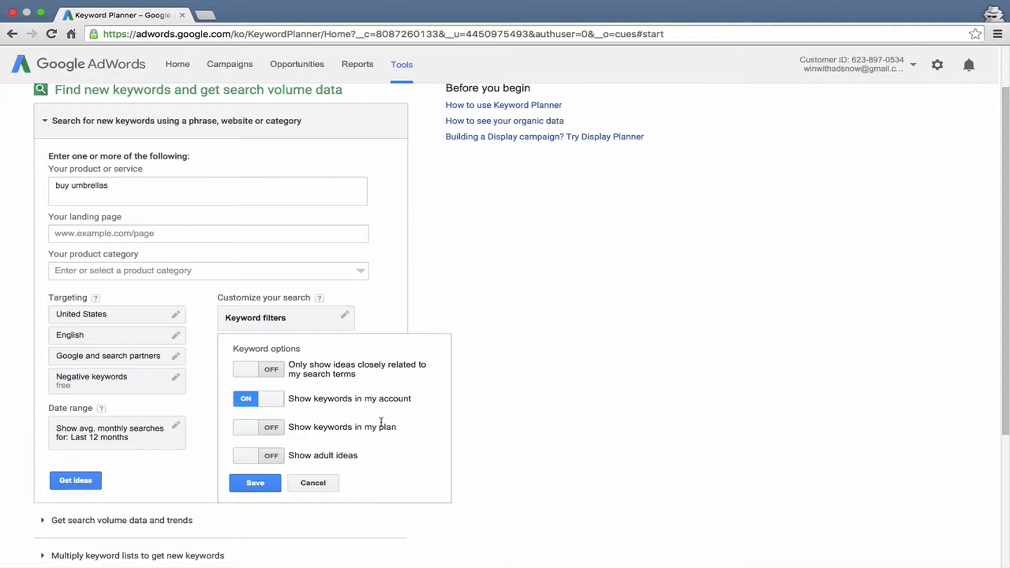
{"action": "left_click_drag", "start_coordinate": [396, 428], "coordinate": [291, 426]}
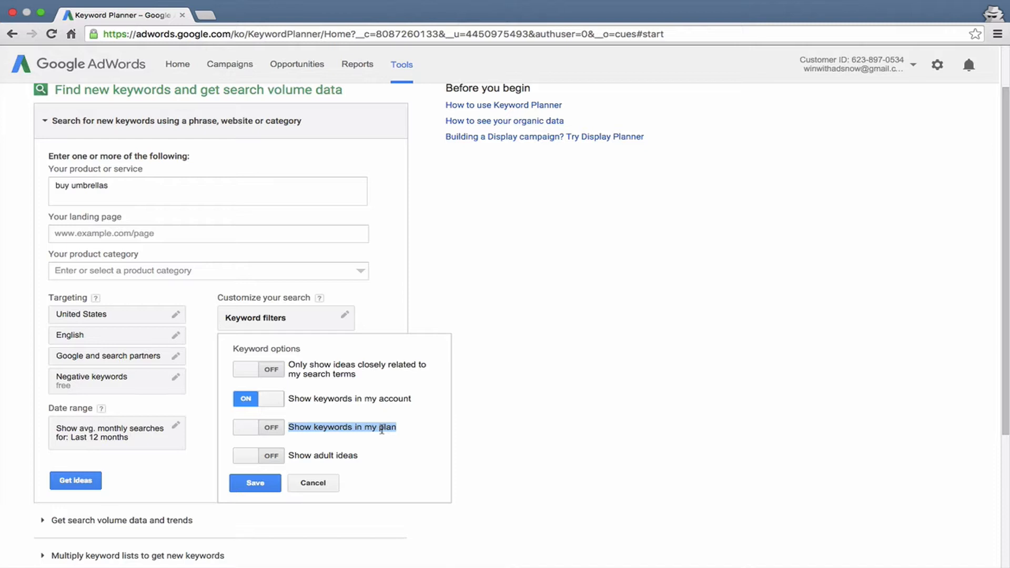
{"action": "left_click", "coordinate": [295, 425]}
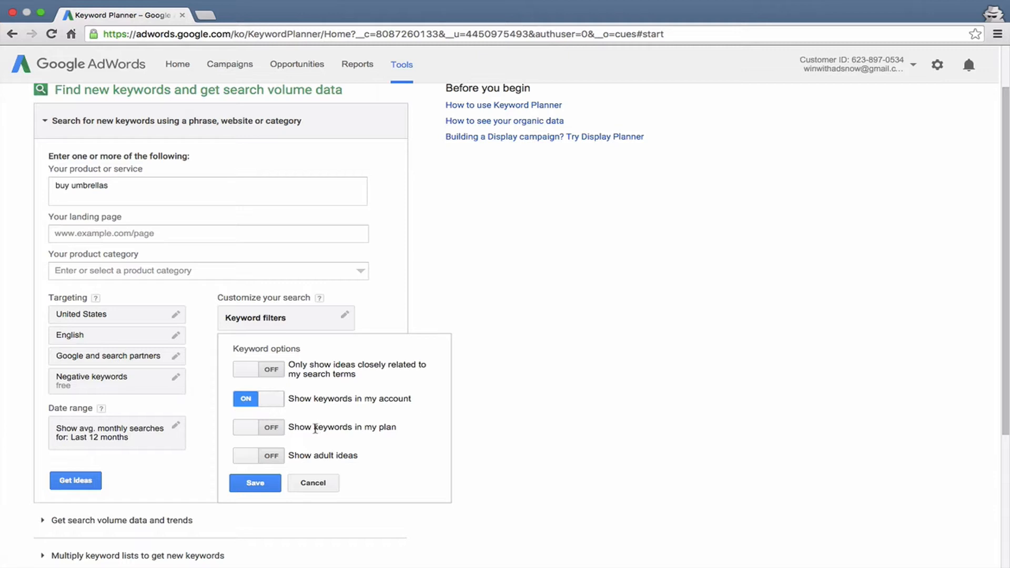
{"action": "scroll", "coordinate": [315, 429], "scroll_direction": "down", "scroll_amount": 2}
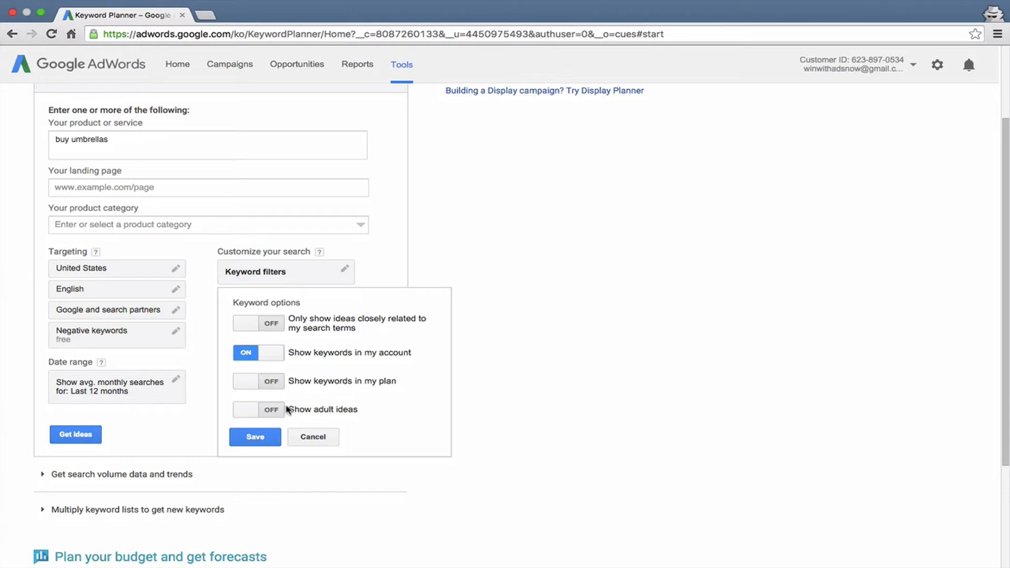
{"action": "left_click", "coordinate": [252, 441]}
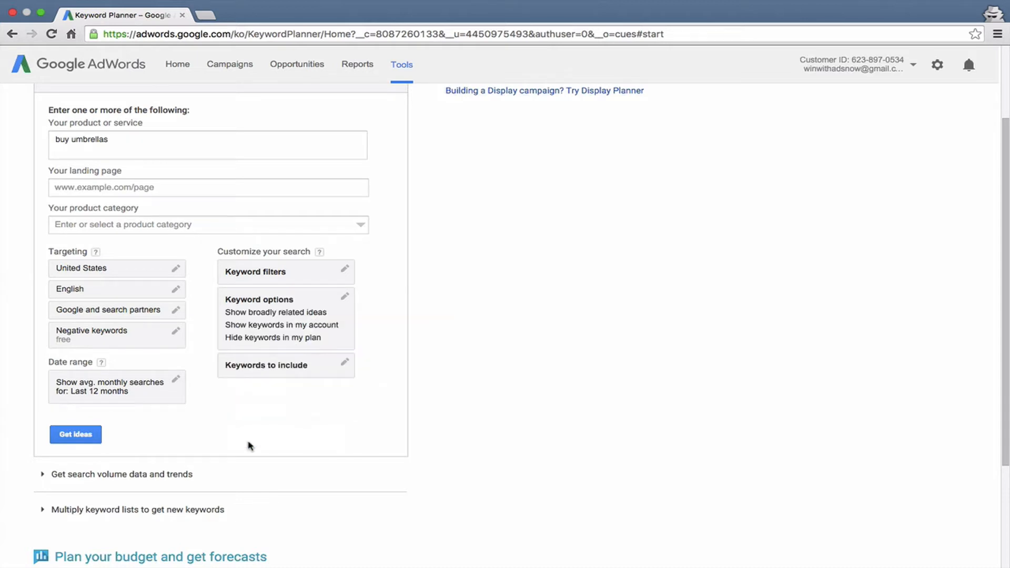
{"action": "left_click", "coordinate": [264, 375]}
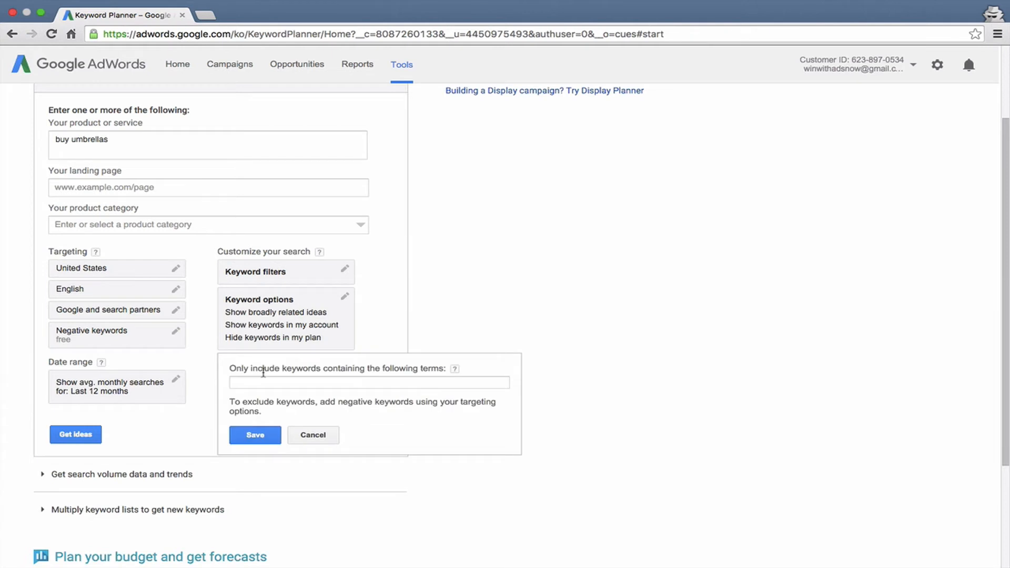
{"action": "left_click", "coordinate": [264, 382]}
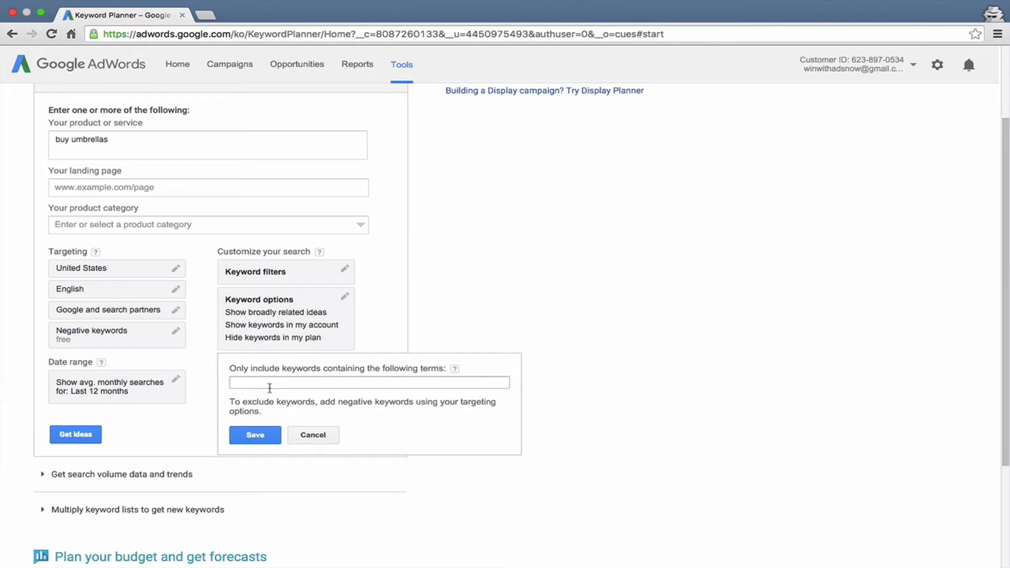
{"action": "left_click", "coordinate": [269, 388]}
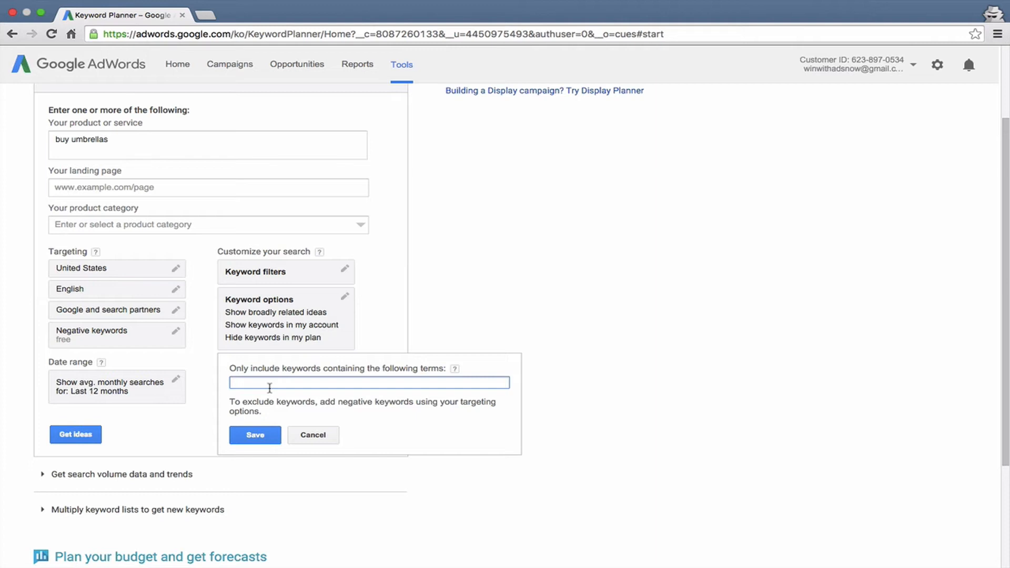
{"action": "type", "text": "buy"}
{"action": "key", "text": "BackSpace"}
{"action": "key", "text": "BackSpace"}
{"action": "key", "text": "BackSpace"}
{"action": "left_click", "coordinate": [307, 436]}
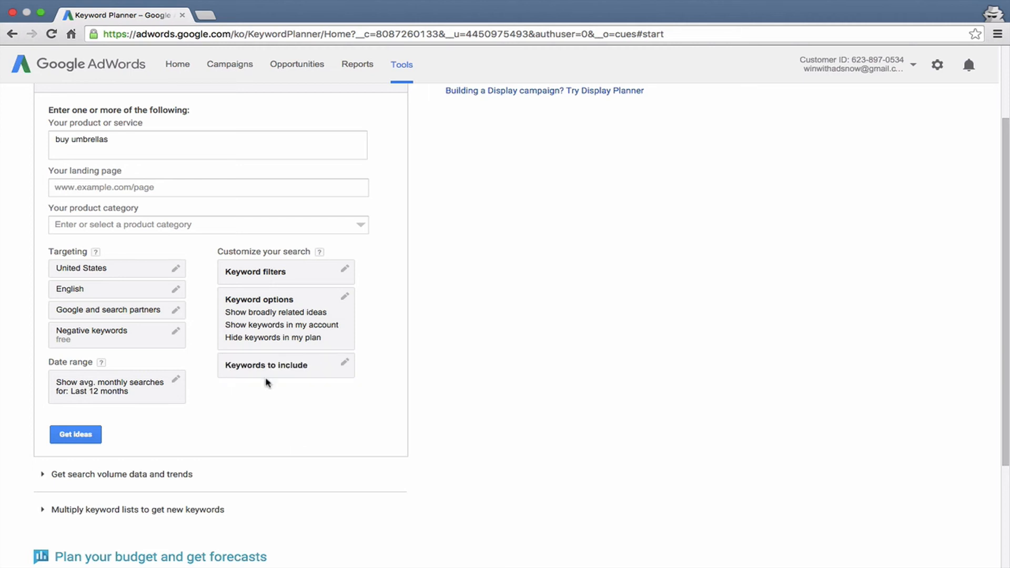